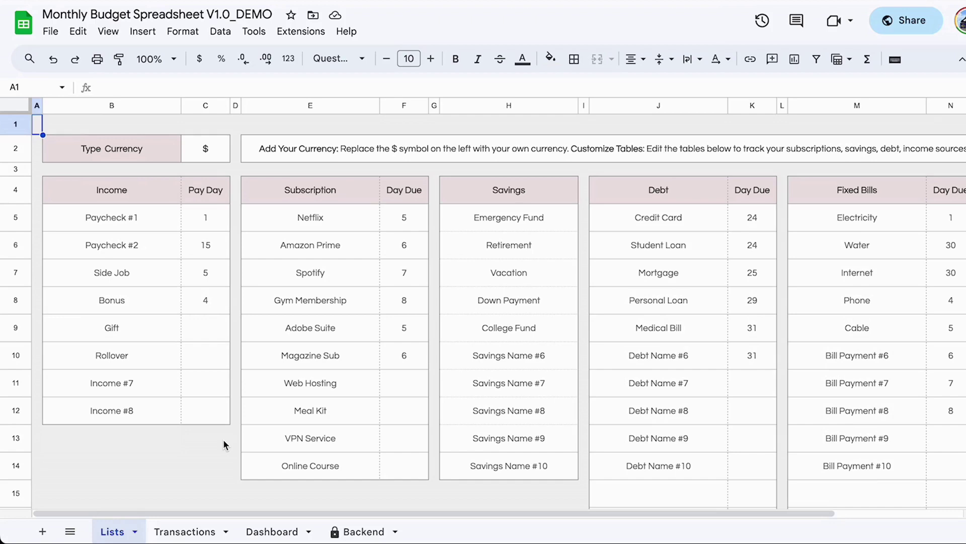
# - Look over the Transactions and Dashboard sheets before changing the currency
pyautogui.click(210, 449)
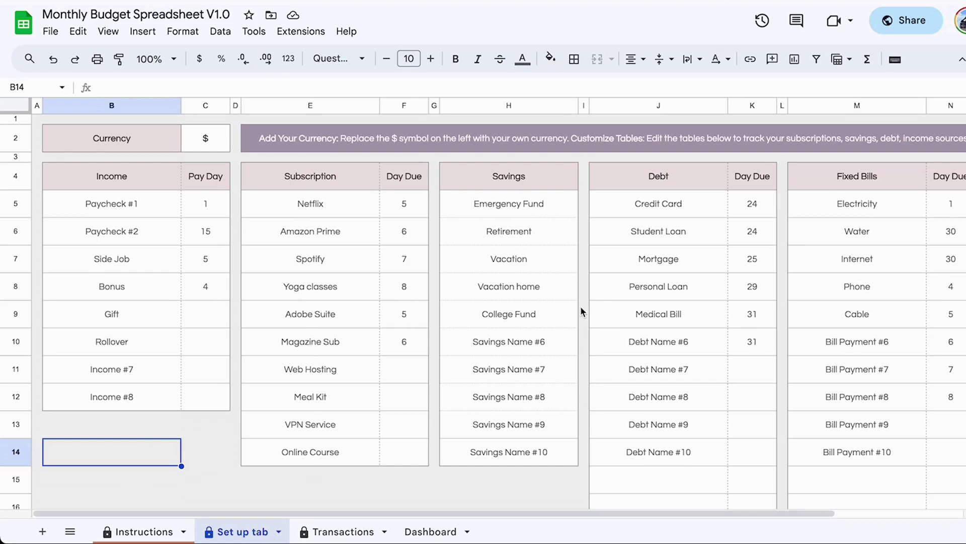
pyautogui.hscroll(3, 581, 311)
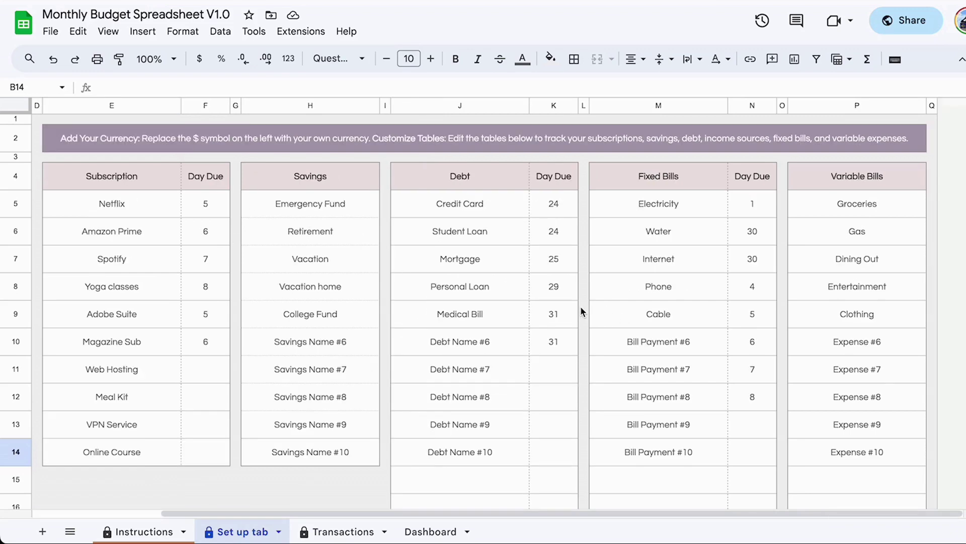
pyautogui.hotkey('ctrl', 'shift', 'pagedown')
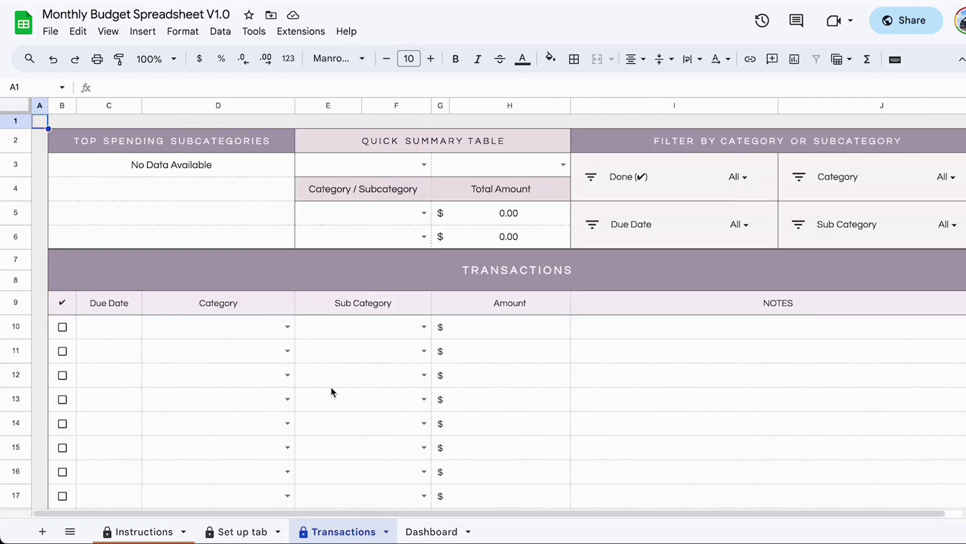
pyautogui.click(415, 526)
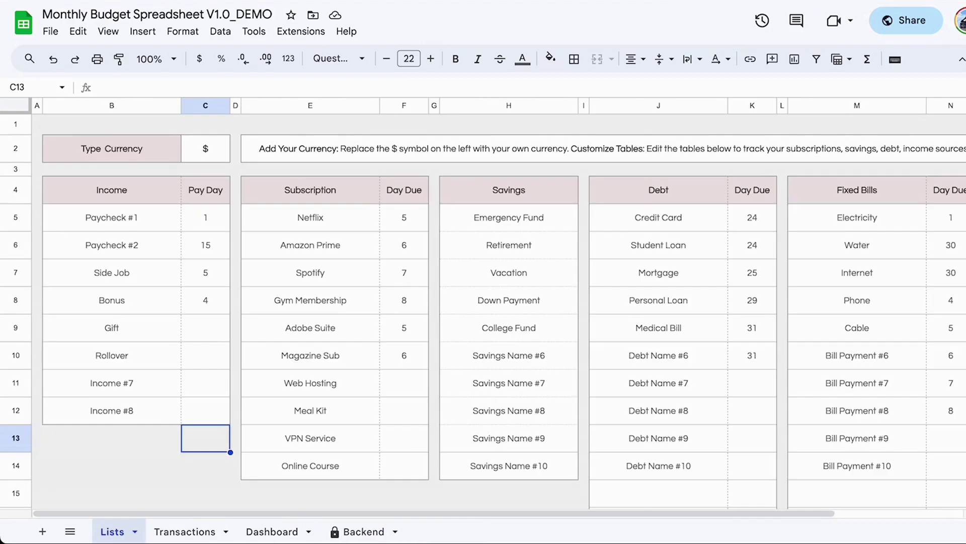
pyautogui.click(162, 497)
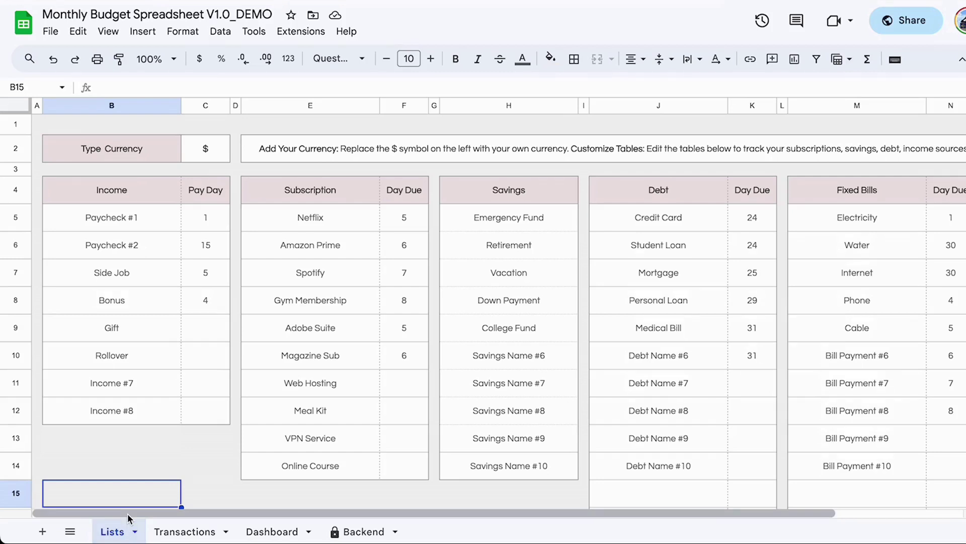
# - Replace $ with € in the Type Currency cell C2 and view the Dashboard in euros
pyautogui.doubleClick(203, 153)
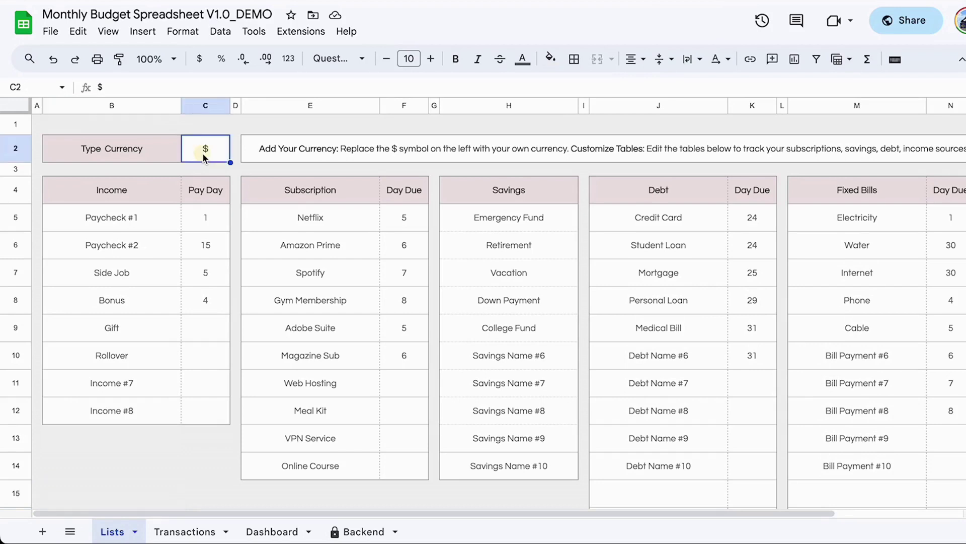
pyautogui.doubleClick(206, 142)
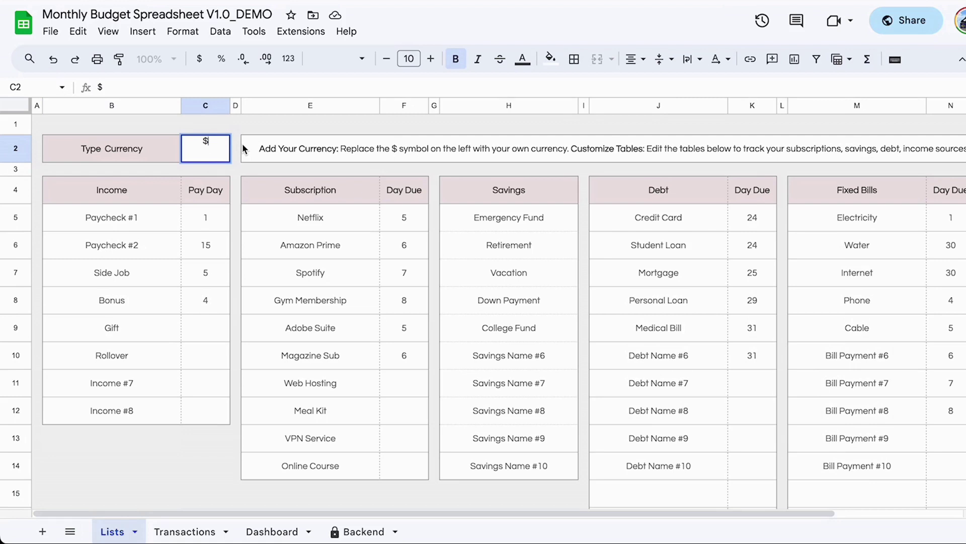
pyautogui.press('BackSpace')
pyautogui.write('€')
pyautogui.press('Return')
pyautogui.click(217, 155)
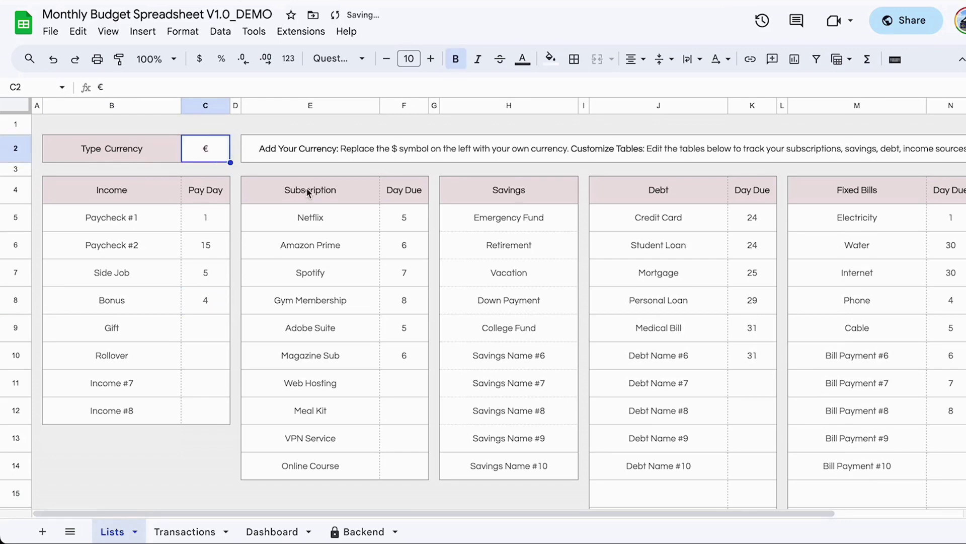
pyautogui.click(272, 533)
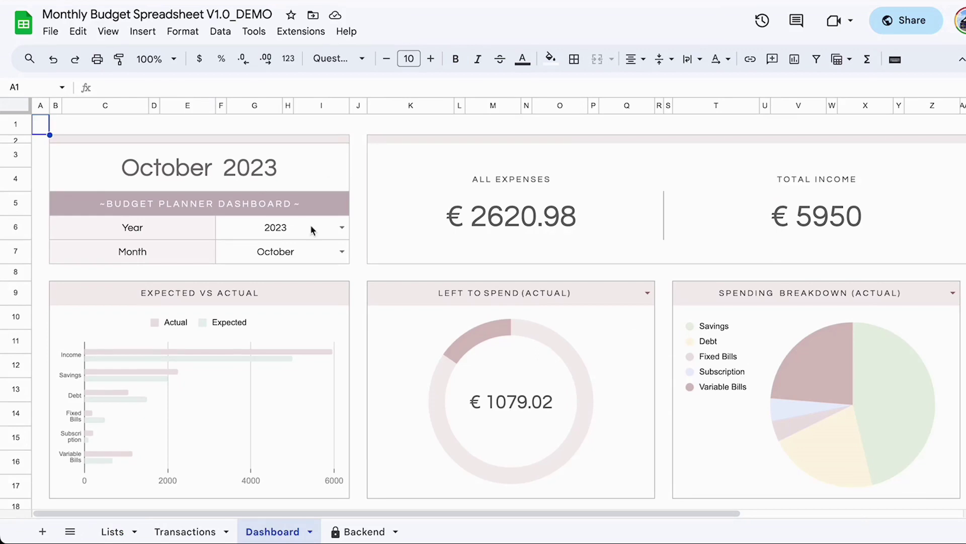
pyautogui.scroll(-3, 461, 234)
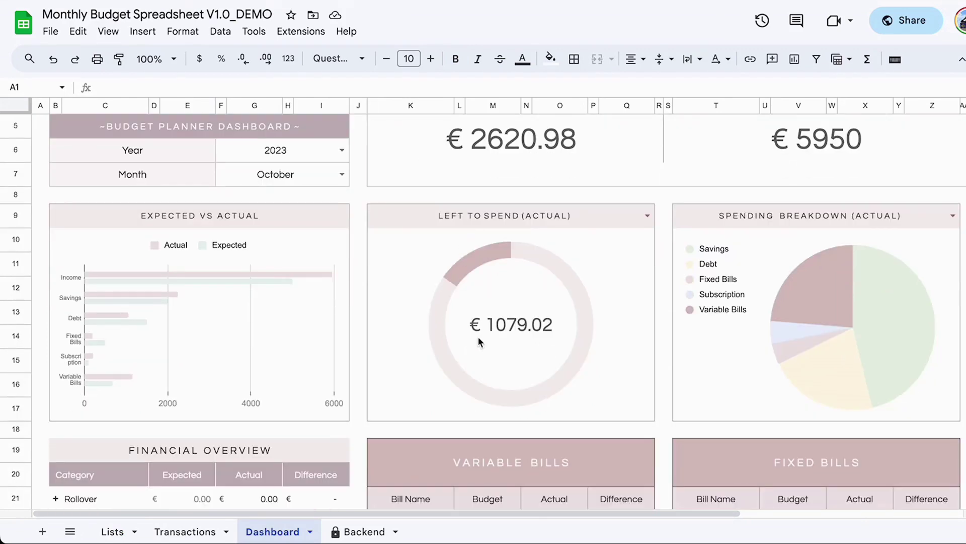
pyautogui.scroll(-5, 246, 418)
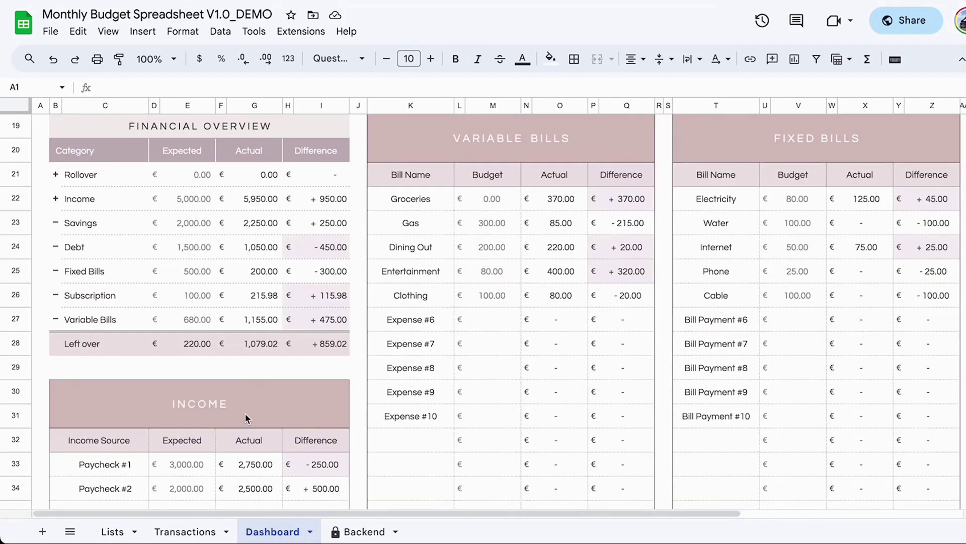
pyautogui.click(116, 531)
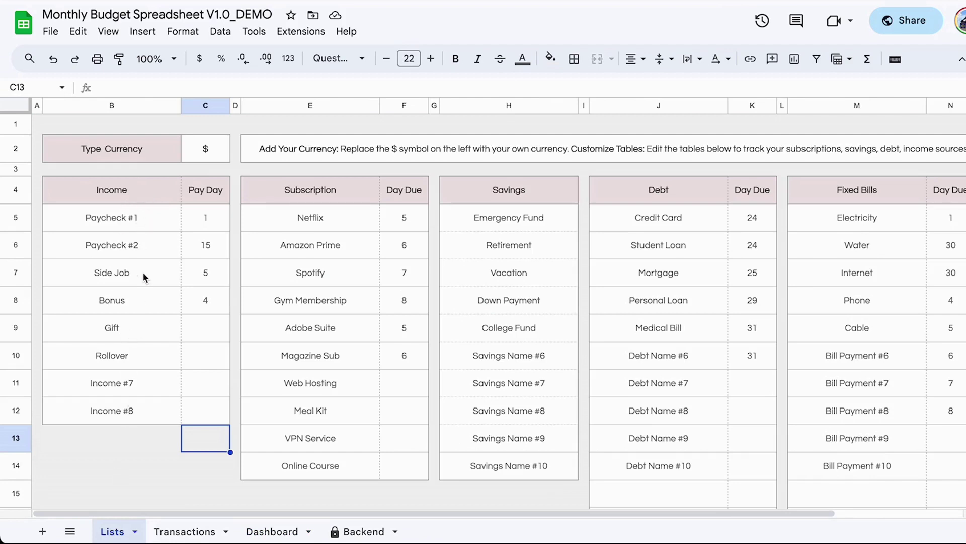
pyautogui.click(134, 221)
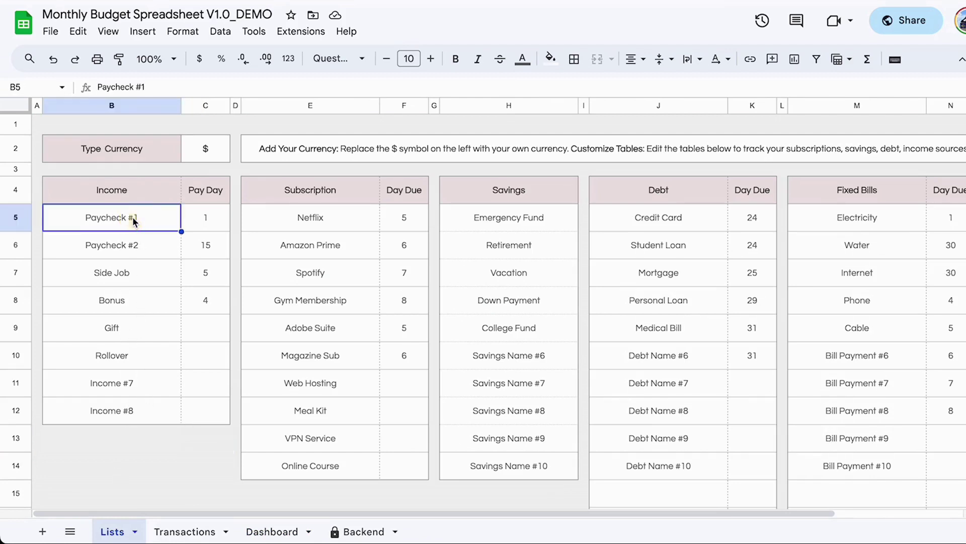
pyautogui.click(130, 249)
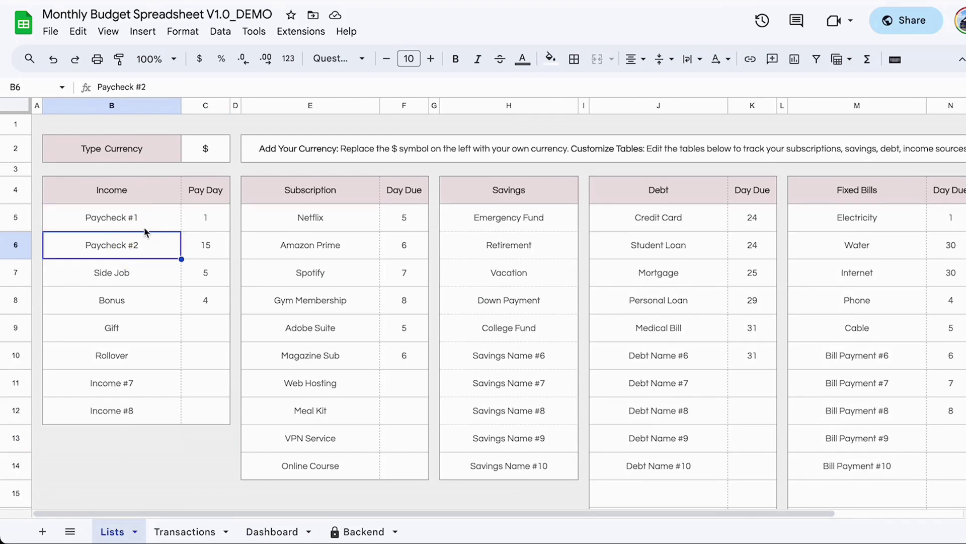
pyautogui.click(145, 224)
pyautogui.click(139, 250)
pyautogui.click(144, 218)
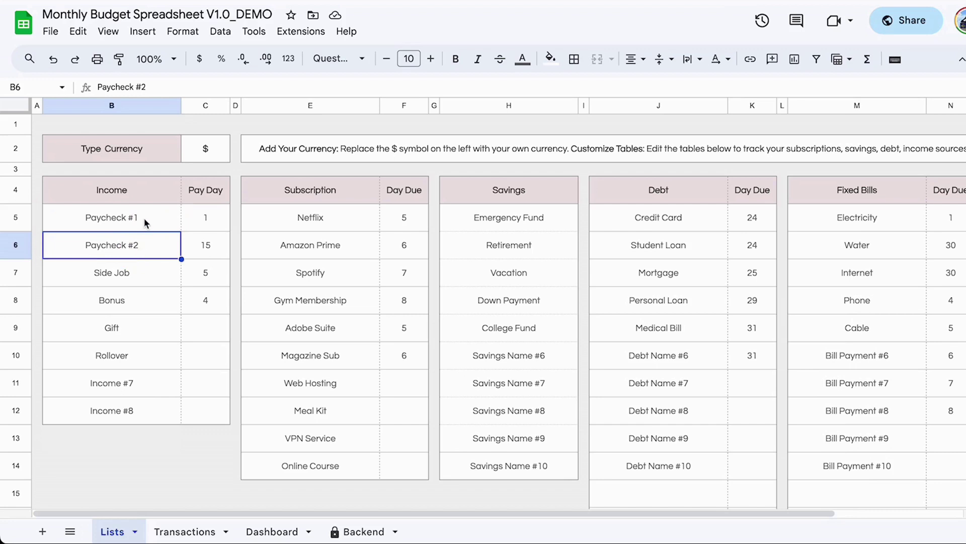
pyautogui.click(136, 272)
pyautogui.click(124, 300)
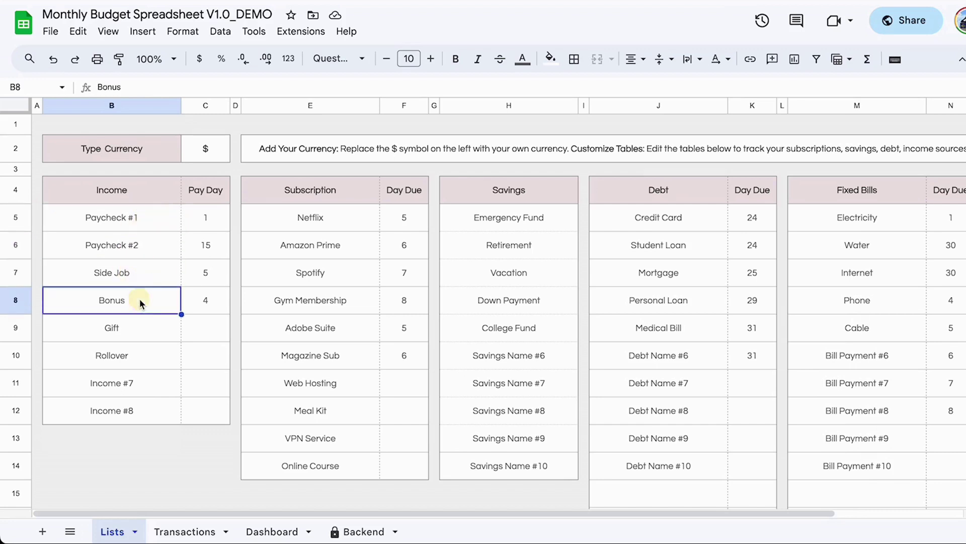
pyautogui.click(121, 328)
pyautogui.click(150, 271)
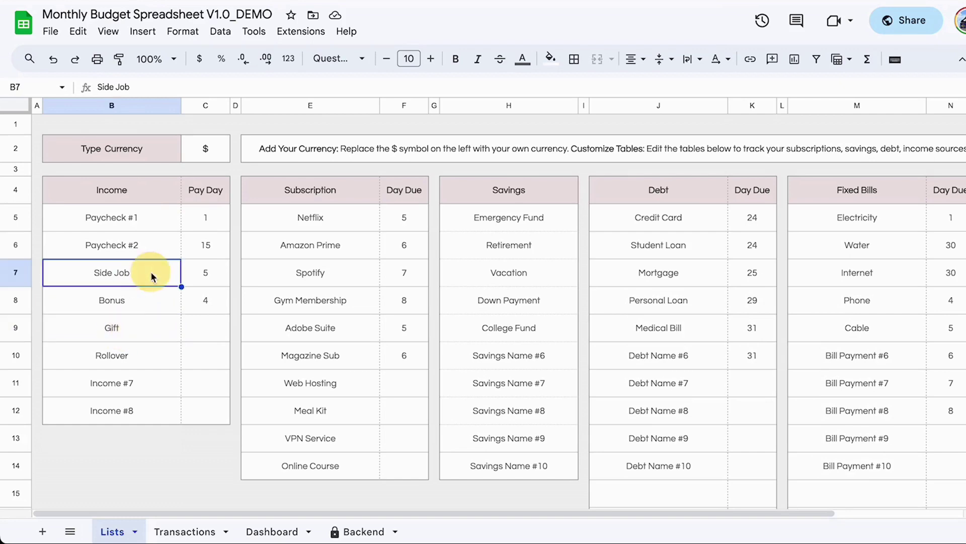
pyautogui.click(136, 355)
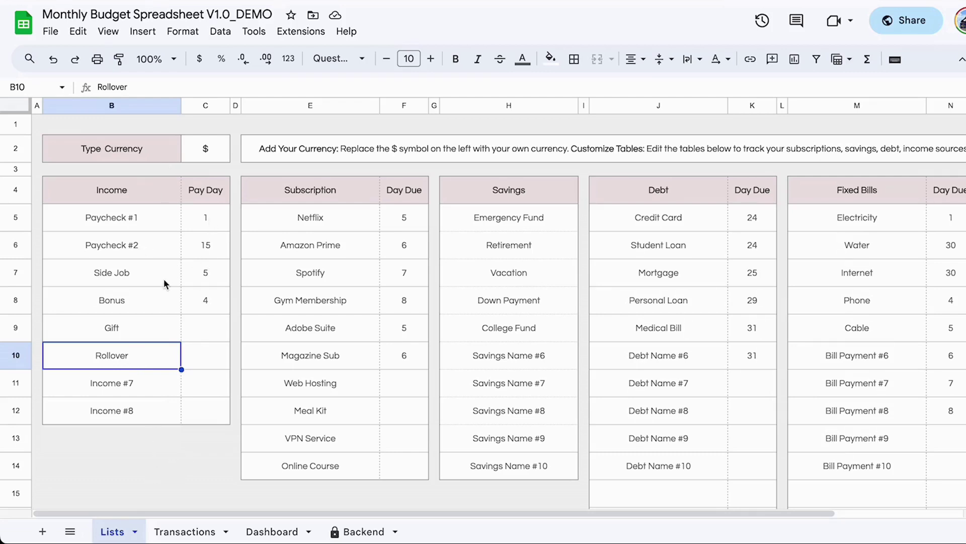
pyautogui.click(214, 214)
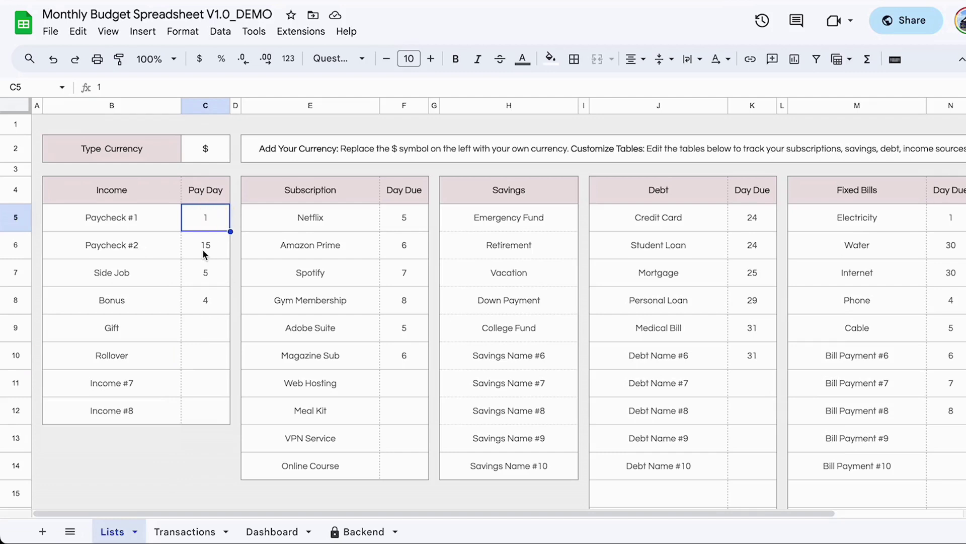
pyautogui.click(204, 272)
pyautogui.write('5')
pyautogui.press('Return')
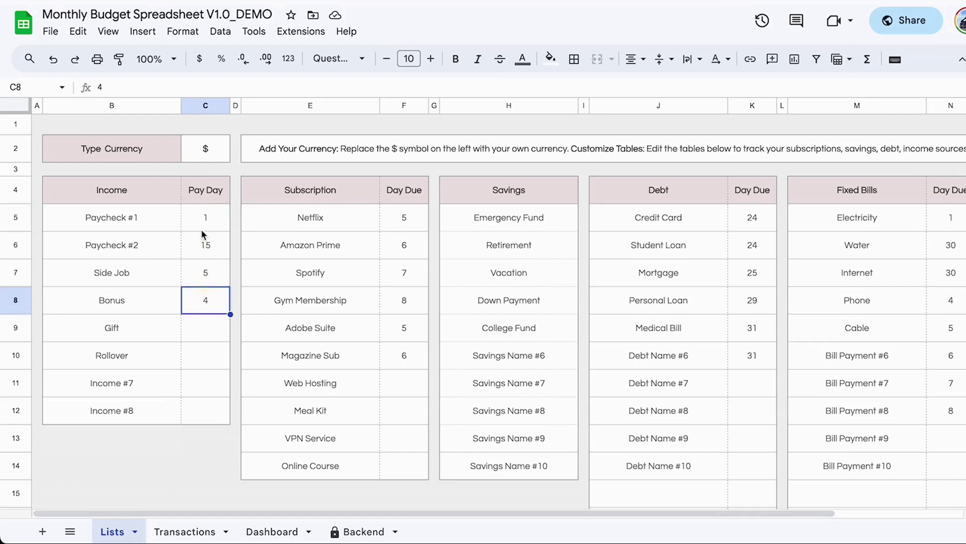
pyautogui.hscroll(3, 449, 272)
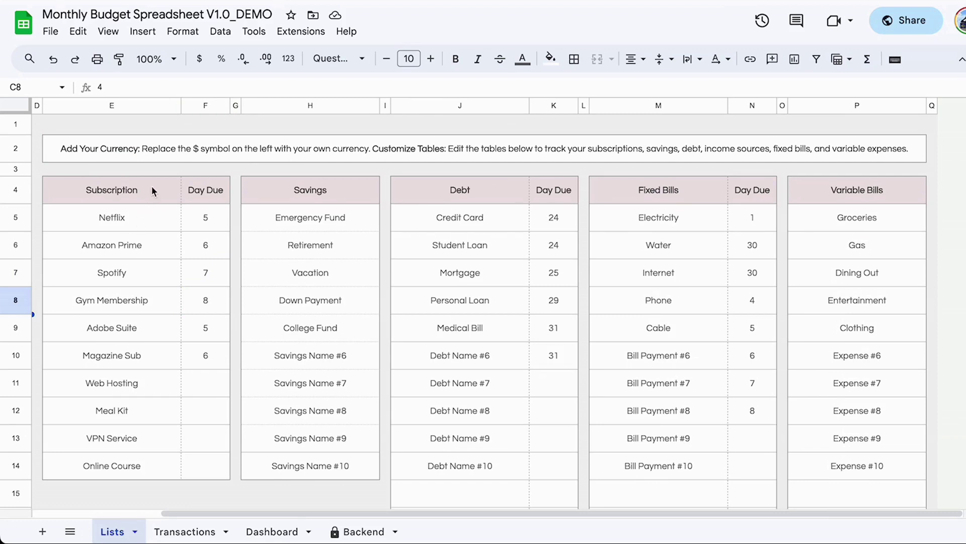
pyautogui.click(337, 194)
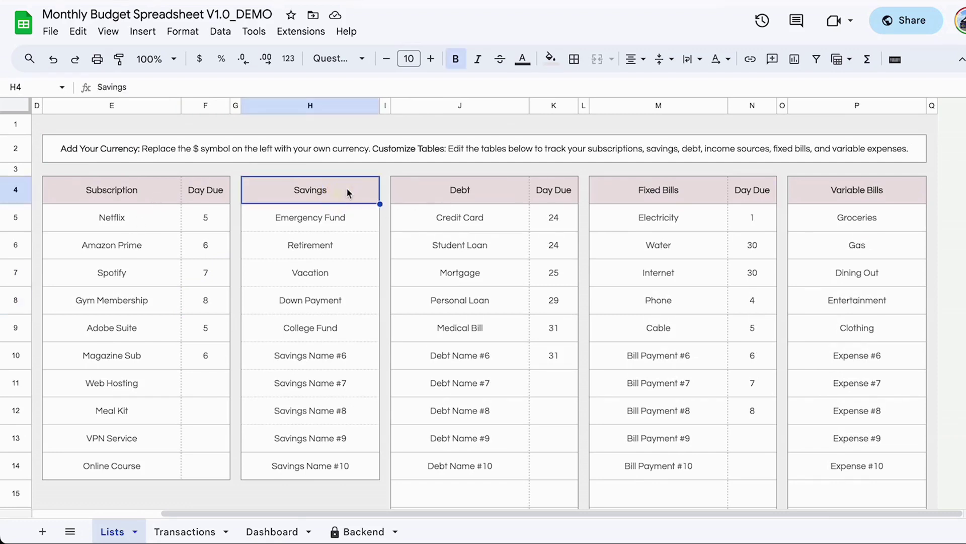
pyautogui.click(498, 196)
pyautogui.click(657, 193)
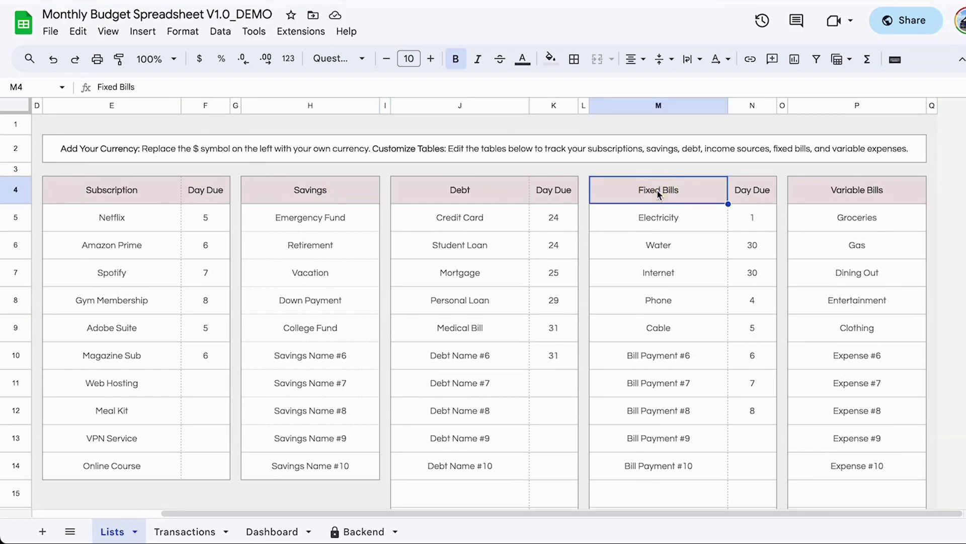
pyautogui.click(647, 229)
pyautogui.click(637, 253)
pyautogui.click(630, 282)
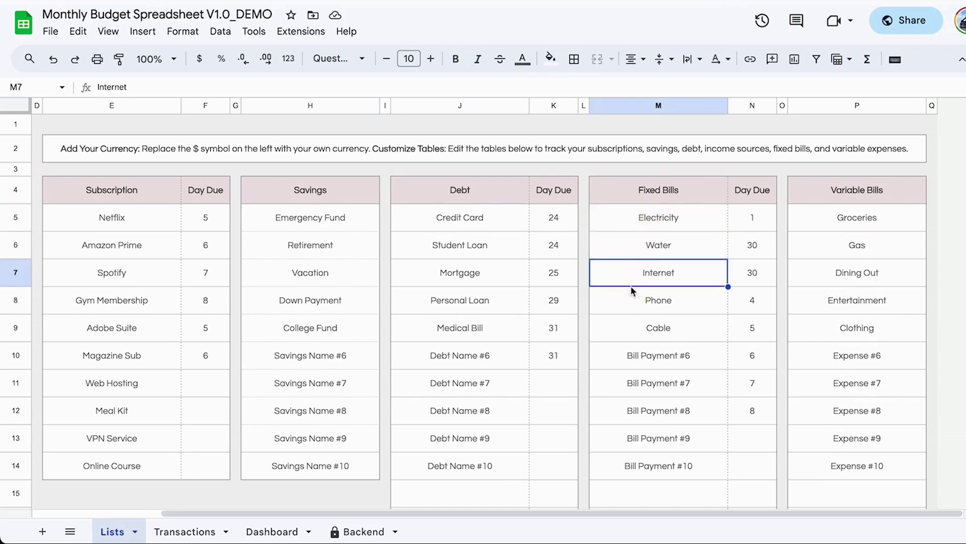
pyautogui.click(631, 302)
pyautogui.click(844, 187)
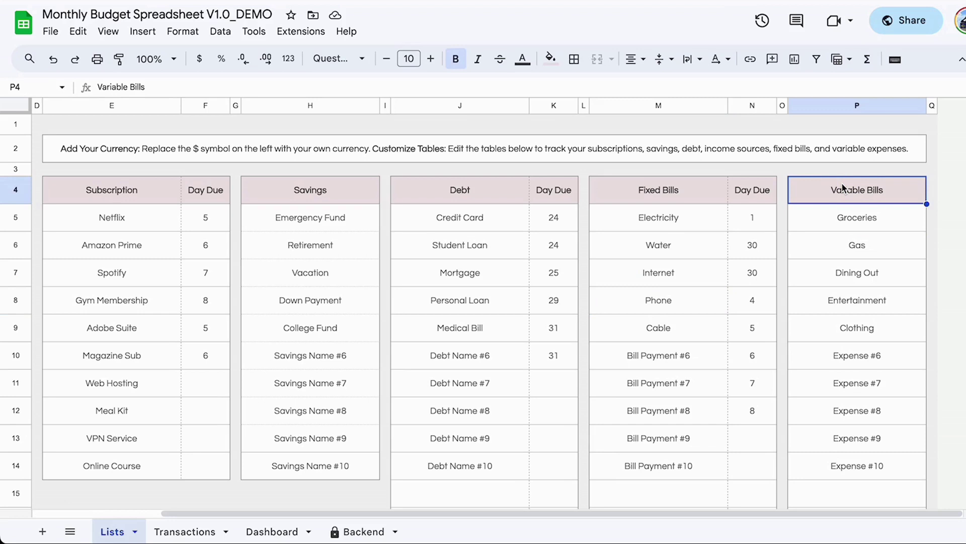
pyautogui.click(836, 220)
pyautogui.click(833, 256)
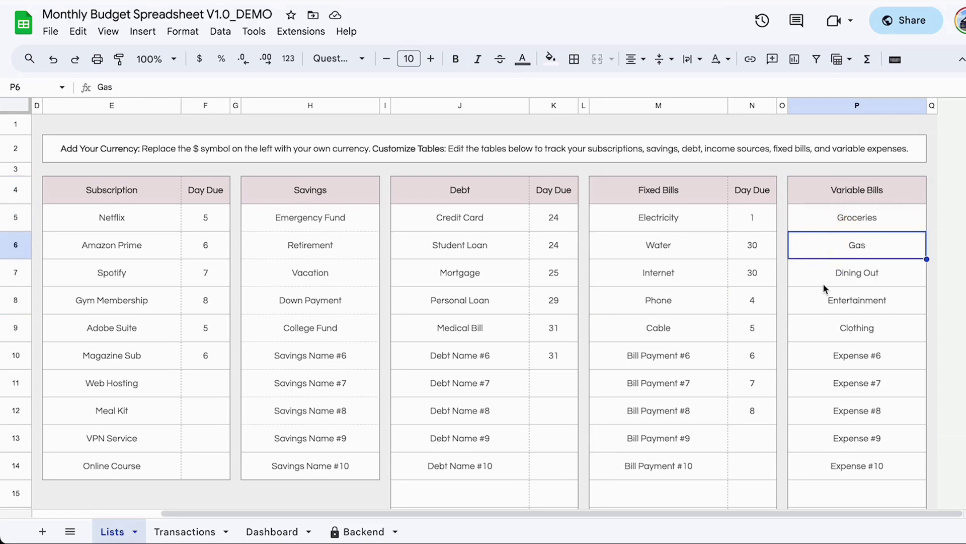
pyautogui.click(823, 282)
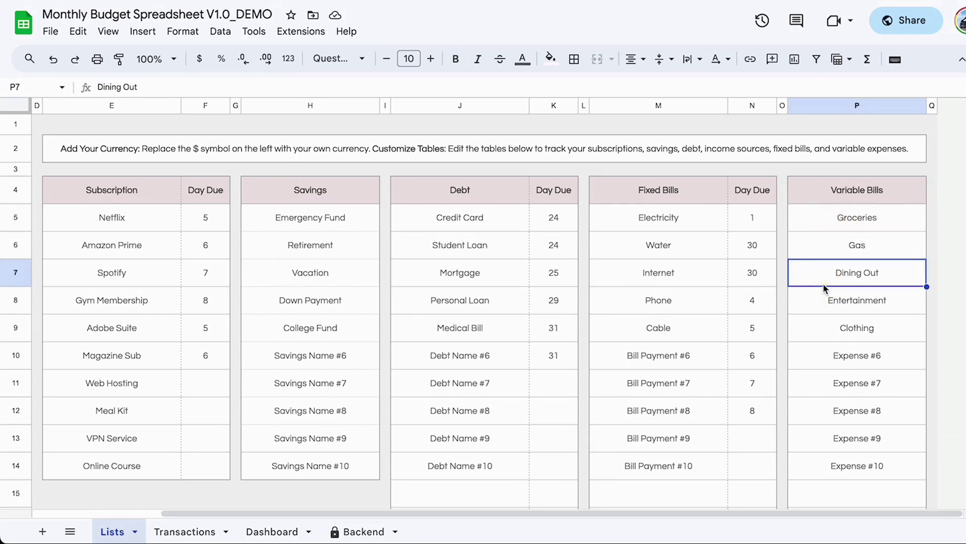
pyautogui.hscroll(-10, 166, 453)
pyautogui.click(162, 471)
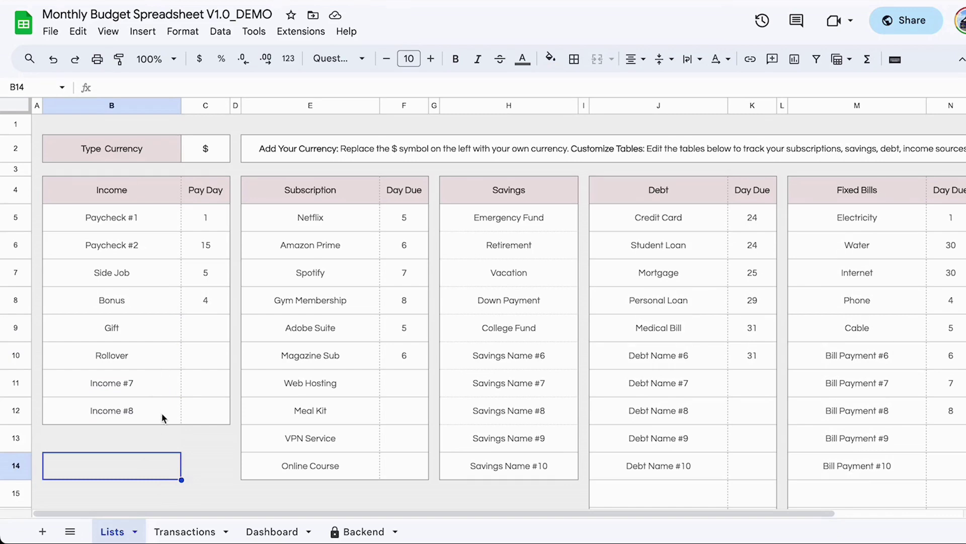
# - Clear the four unused income entries in B9:B12, then move to the Transactions sheet
pyautogui.moveTo(167, 411); pyautogui.dragTo(165, 334)
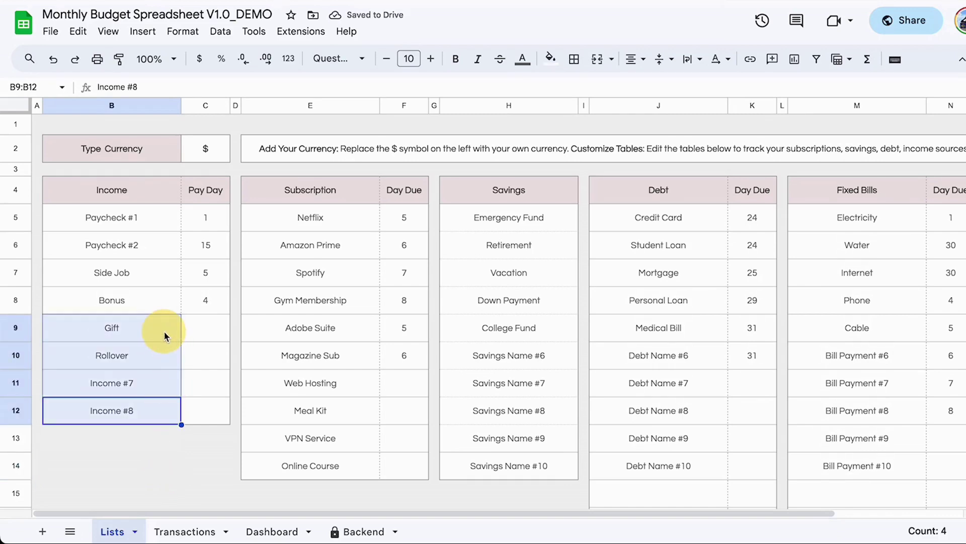
pyautogui.press('Delete')
pyautogui.click(165, 475)
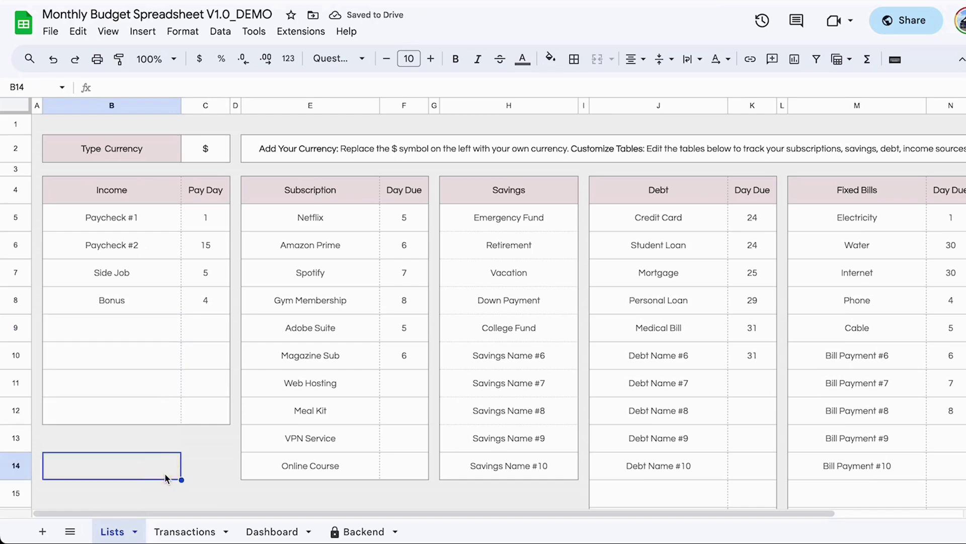
pyautogui.hotkey('ctrl', 'pagedown')
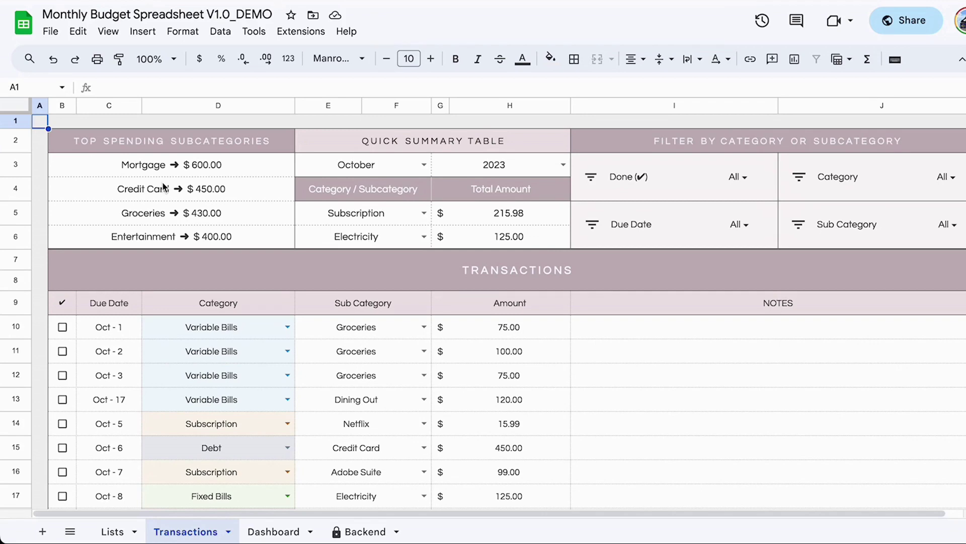
pyautogui.hotkey('ctrl', 'z')
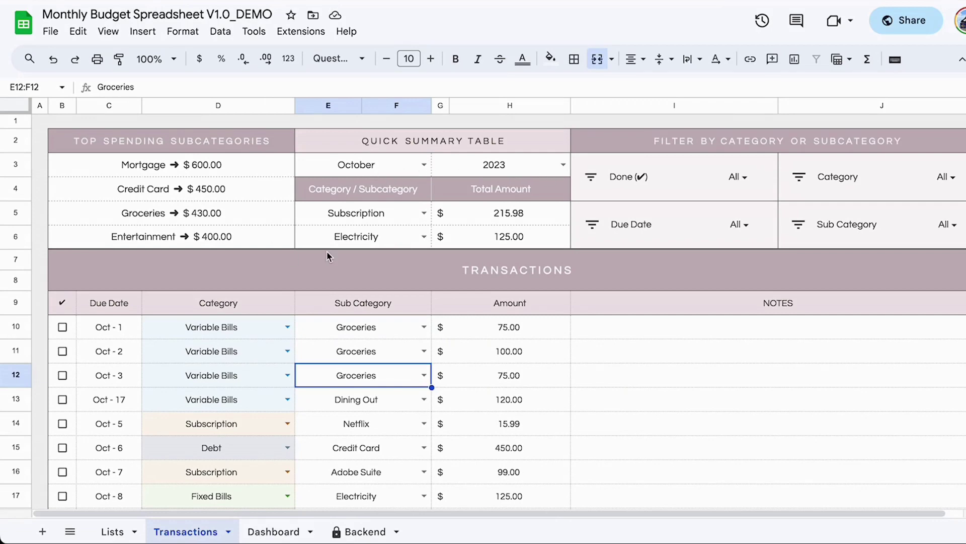
pyautogui.click(347, 213)
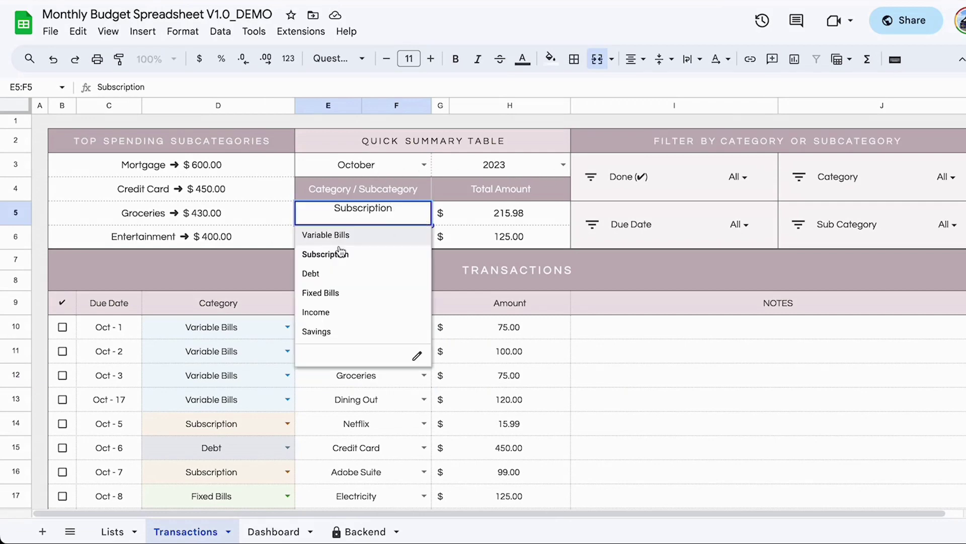
# - Set the first Quick Summary row to Debt and inspect its total formula in H5
pyautogui.click(332, 274)
pyautogui.click(488, 356)
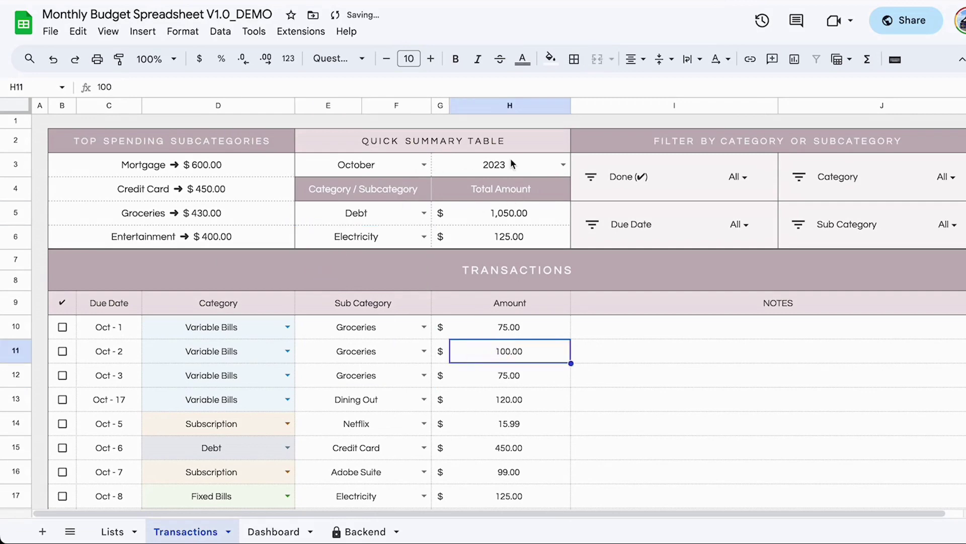
pyautogui.click(489, 218)
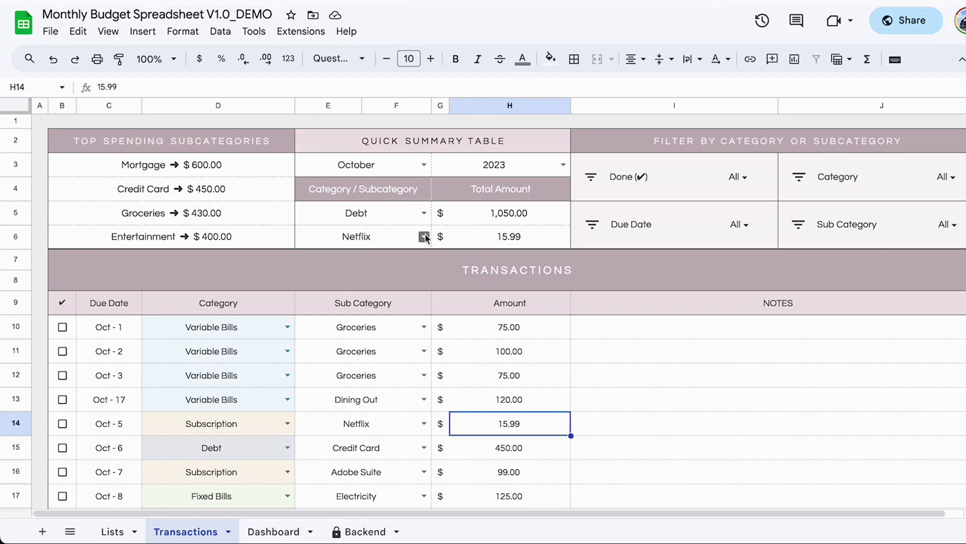
# - Set the second Quick Summary row back to Electricity, showing $125.00
pyautogui.click(424, 236)
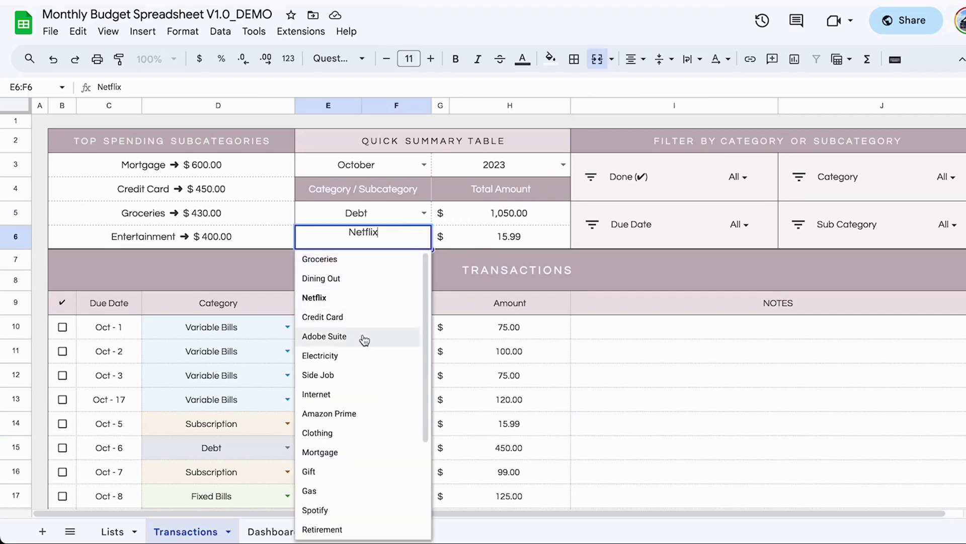
pyautogui.scroll(-3, 362, 337)
pyautogui.click(321, 277)
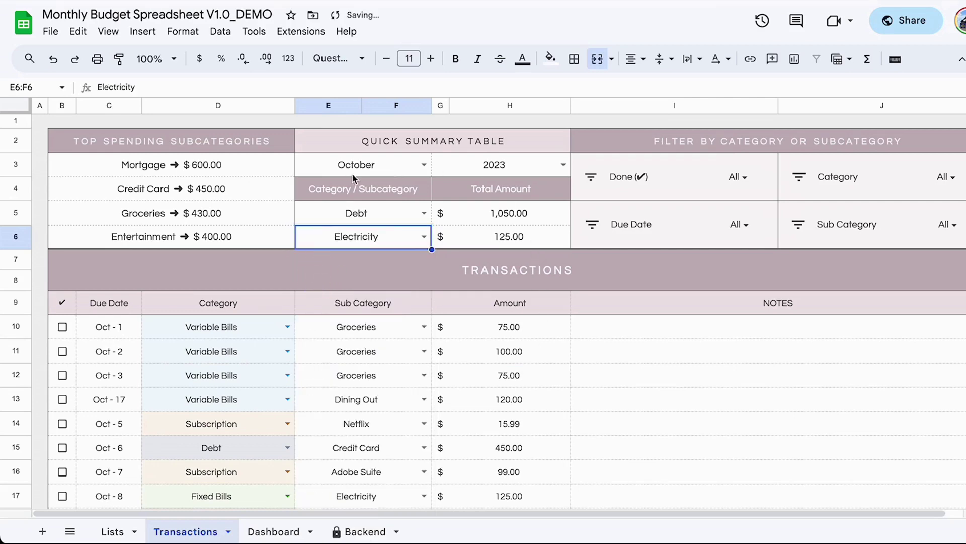
pyautogui.hscroll(1, 542, 410)
pyautogui.click(542, 409)
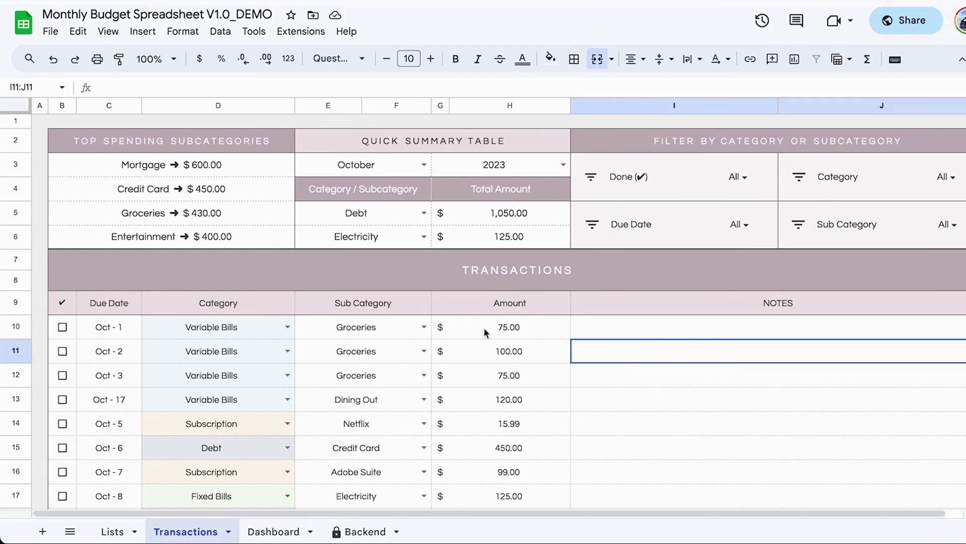
pyautogui.scroll(-15, 485, 327)
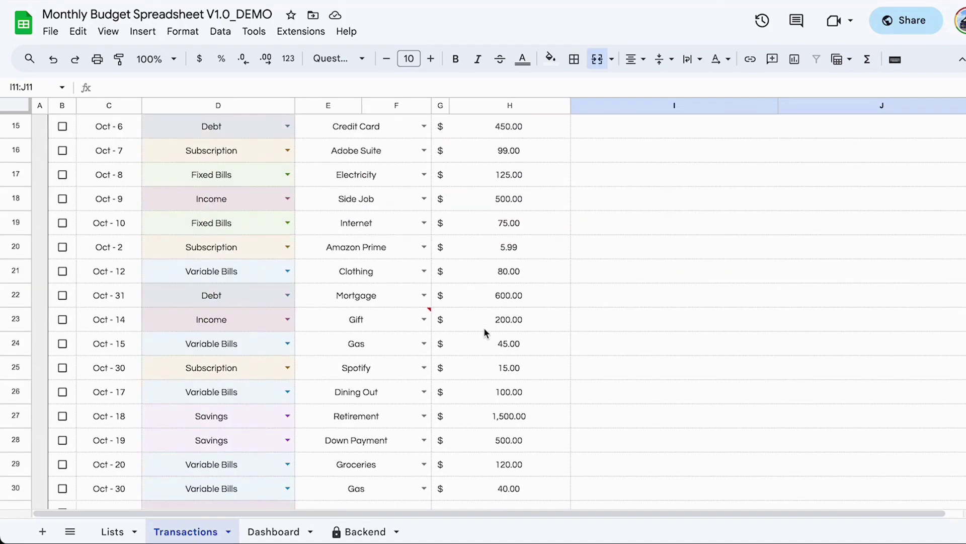
pyautogui.scroll(-10, 485, 327)
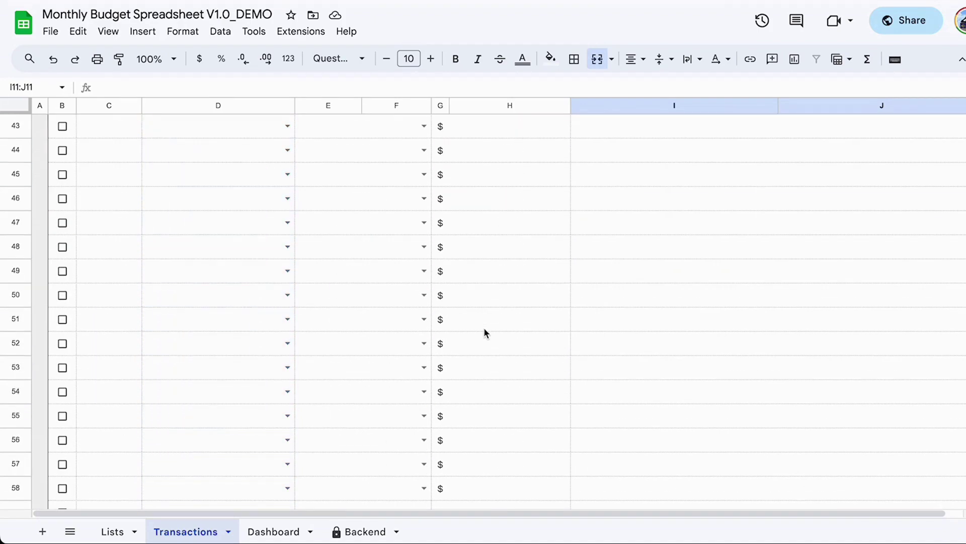
pyautogui.scroll(15, 485, 327)
pyautogui.scroll(8, 484, 328)
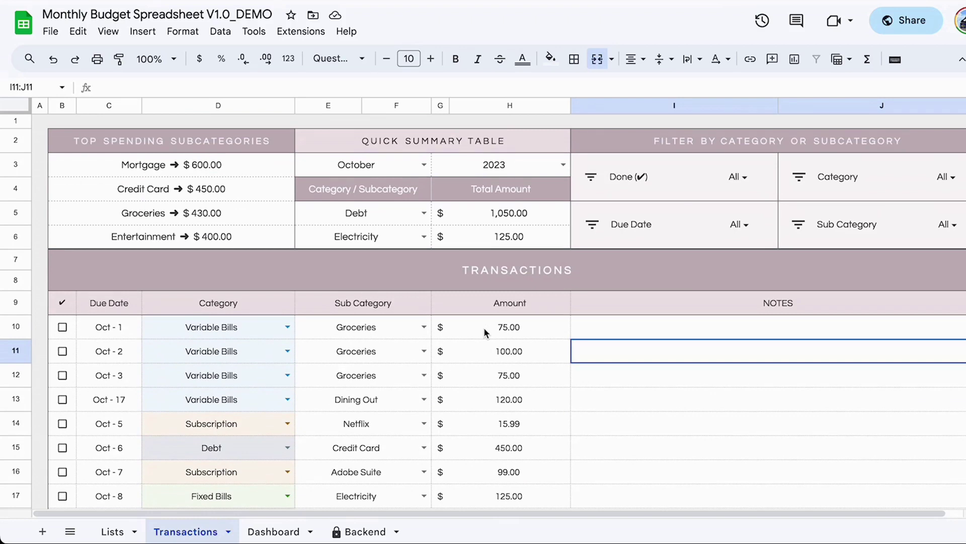
pyautogui.hscroll(2, 617, 405)
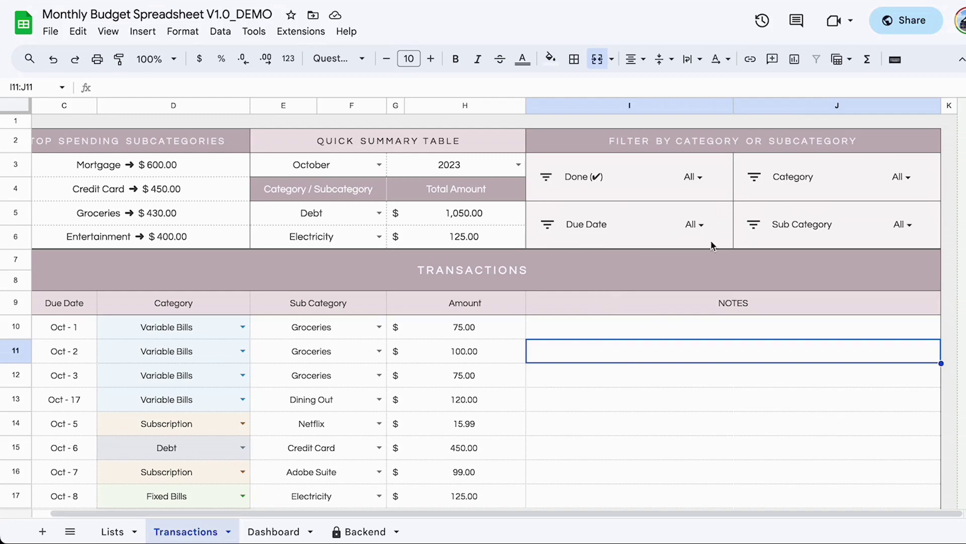
# - Narrow the Category filter to Subscription only, listing Netflix, Adobe Suite, Amazon Prime, Spotify and Meal Kit
pyautogui.click(755, 177)
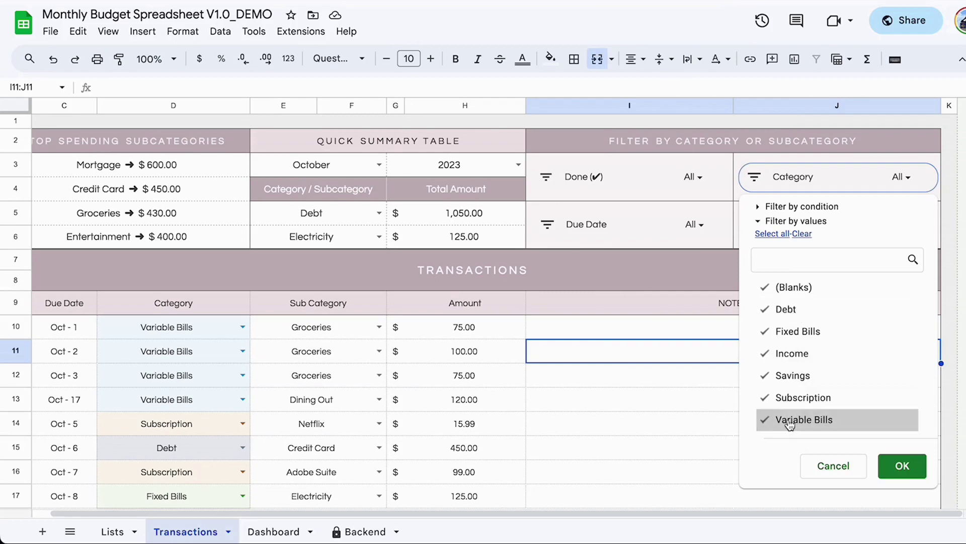
pyautogui.click(764, 420)
pyautogui.click(766, 381)
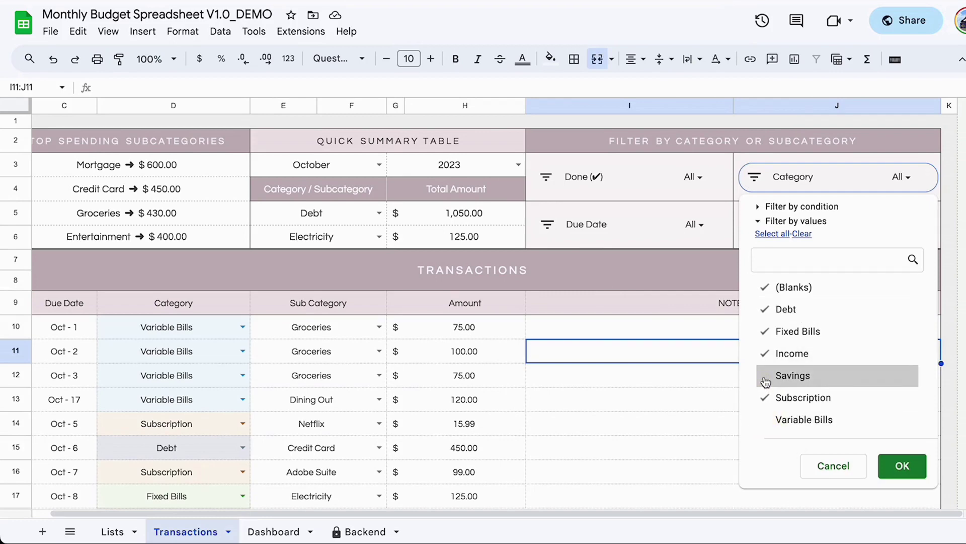
pyautogui.click(765, 354)
pyautogui.click(766, 331)
pyautogui.click(765, 309)
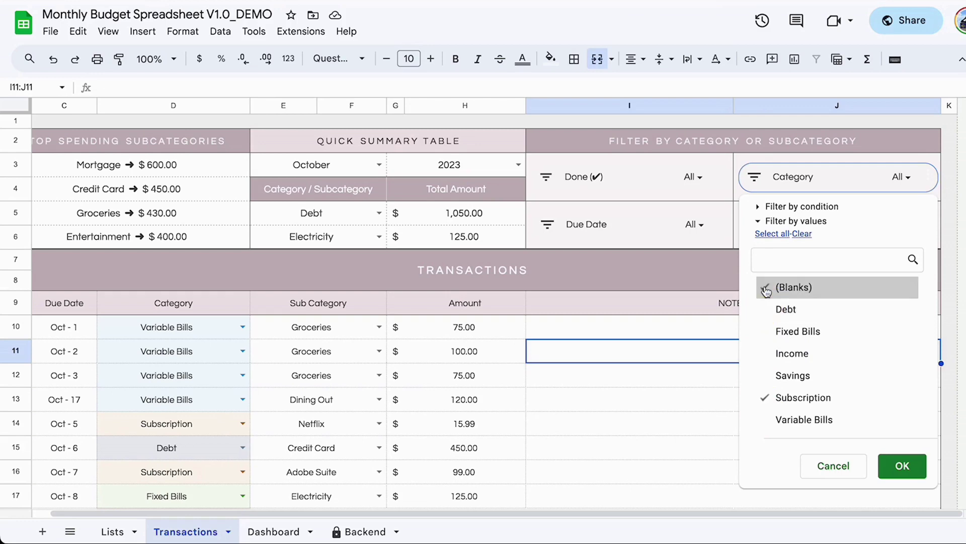
pyautogui.click(765, 289)
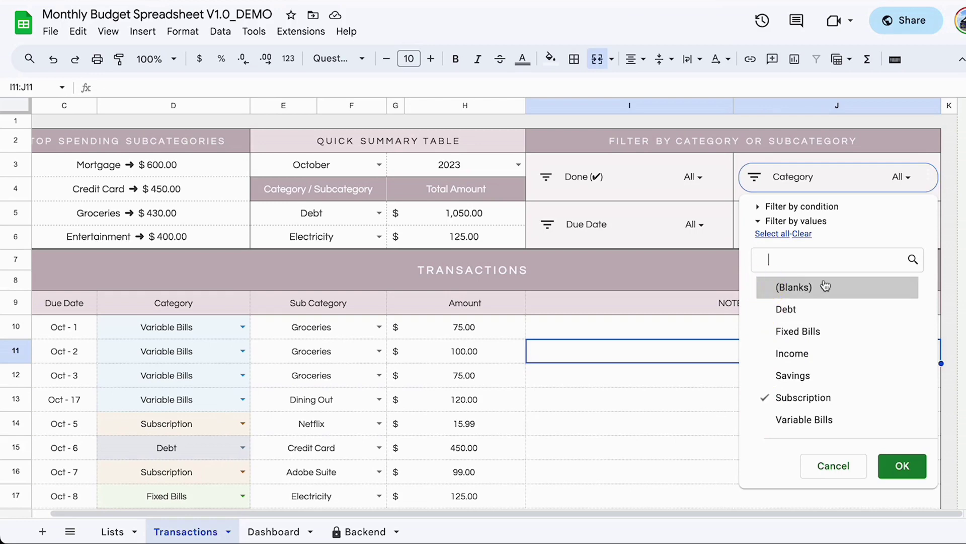
pyautogui.click(801, 234)
pyautogui.click(770, 405)
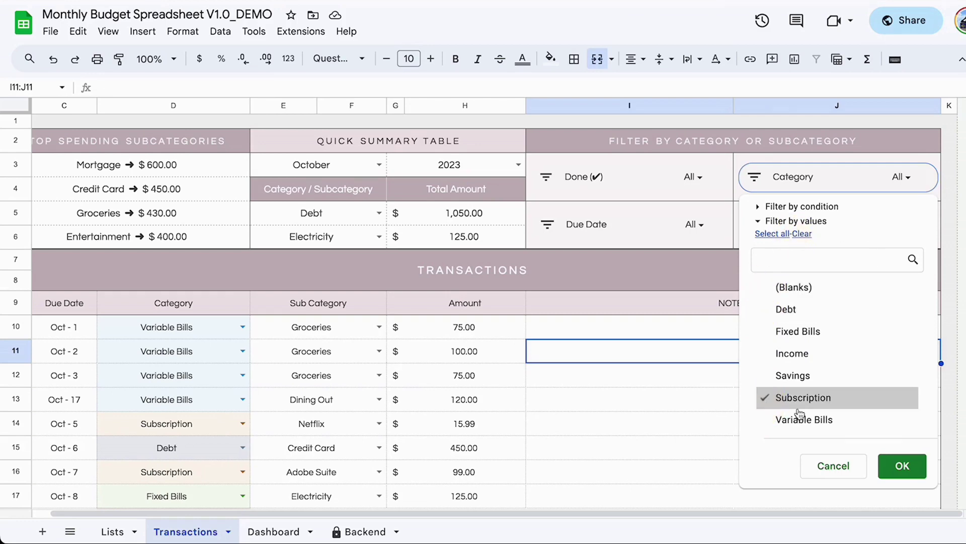
pyautogui.click(899, 471)
pyautogui.click(657, 445)
pyautogui.scroll(-1, 658, 446)
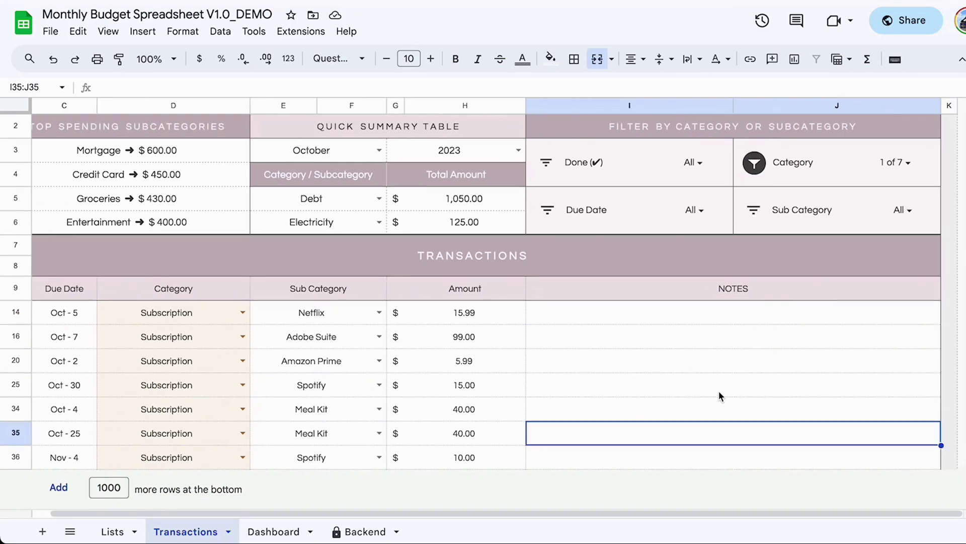
# - Filter the Sub Category slicer to show only Meal Kit
pyautogui.click(754, 212)
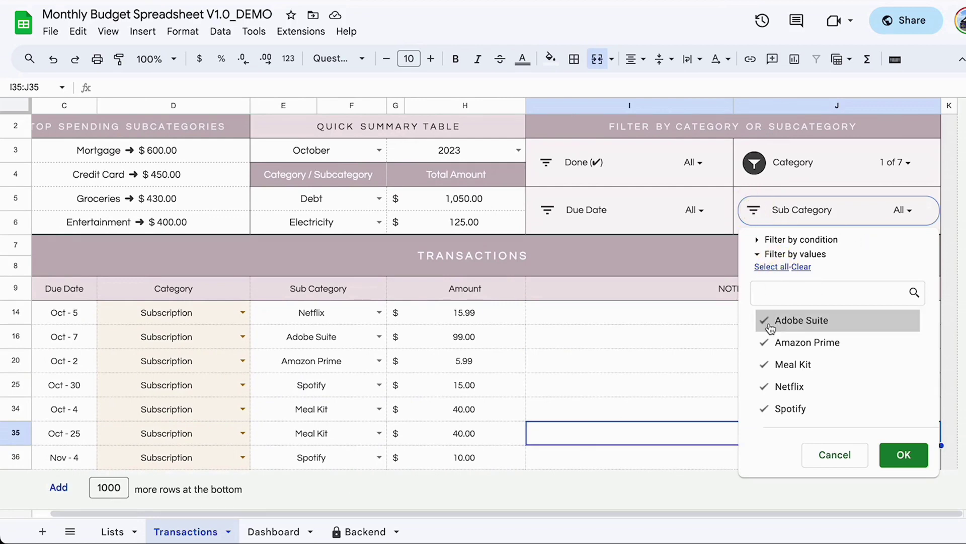
pyautogui.click(801, 266)
pyautogui.click(807, 365)
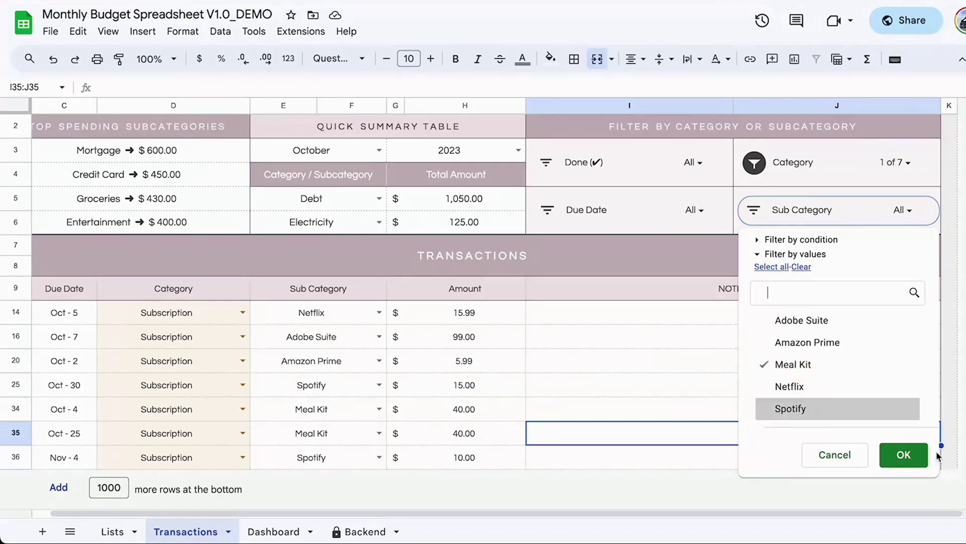
pyautogui.click(904, 455)
# - Undo the filters with Ctrl+Z so every transaction shows again
pyautogui.click(712, 422)
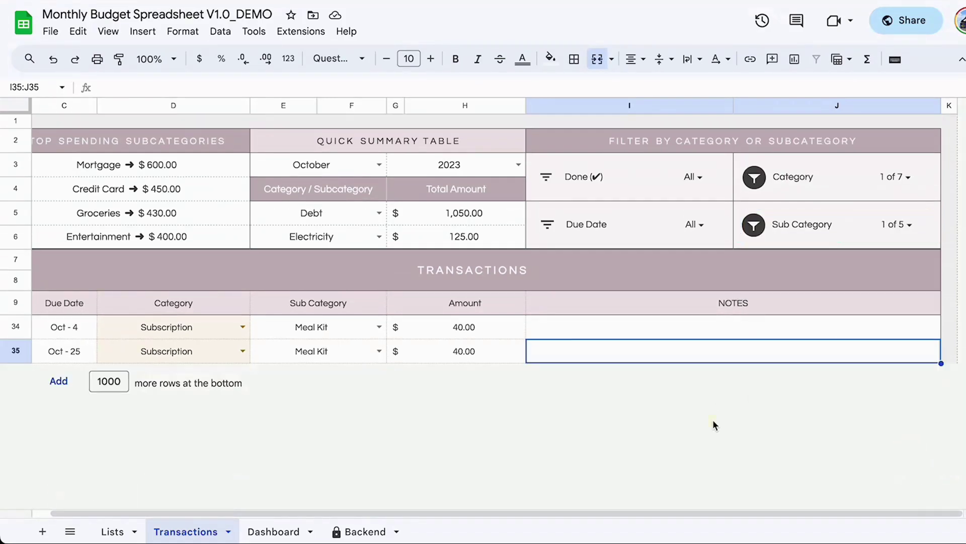
pyautogui.hscroll(-1, 503, 403)
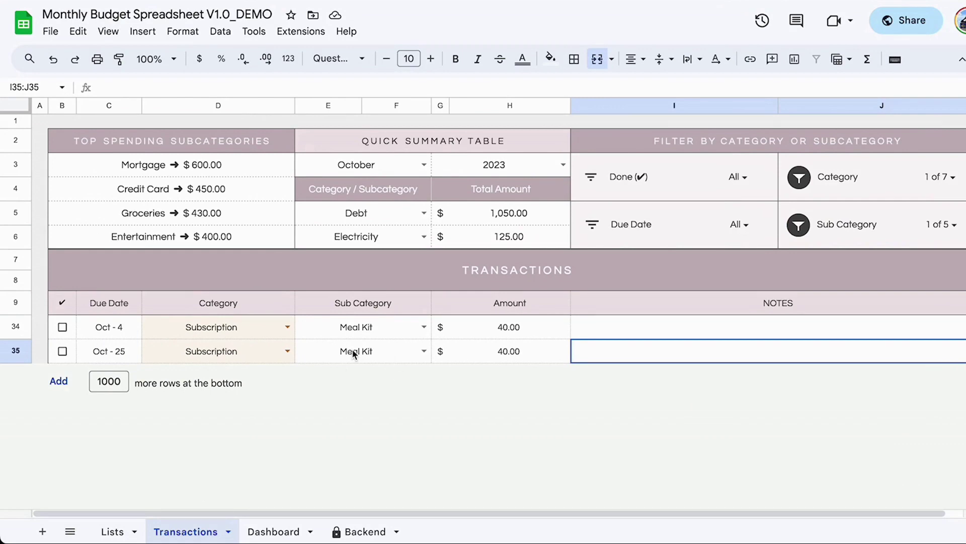
pyautogui.hotkey('ctrl', 'z')
pyautogui.hotkey('ctrl', 'z')
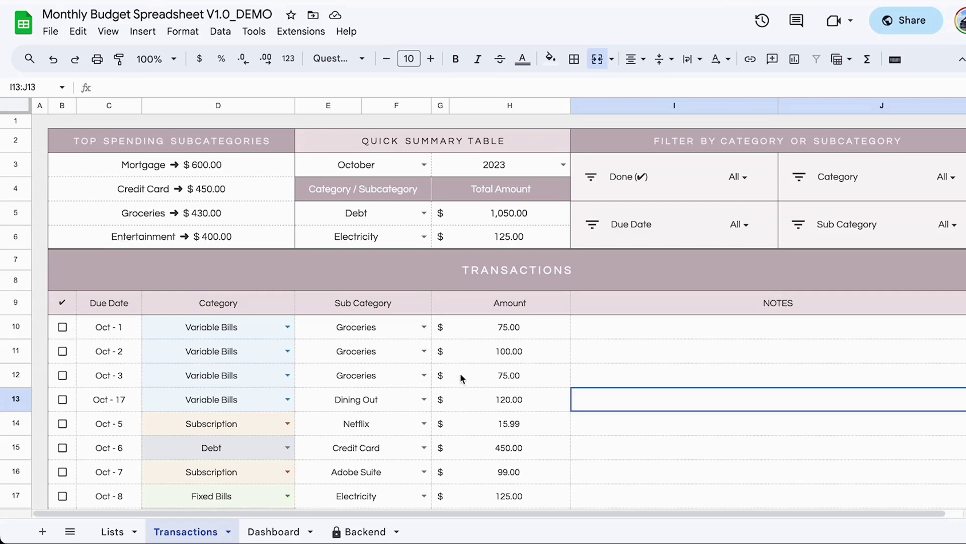
# - Tick the done checkboxes for the Oct 1, Oct 2 and Oct 3 Groceries transactions
pyautogui.click(71, 334)
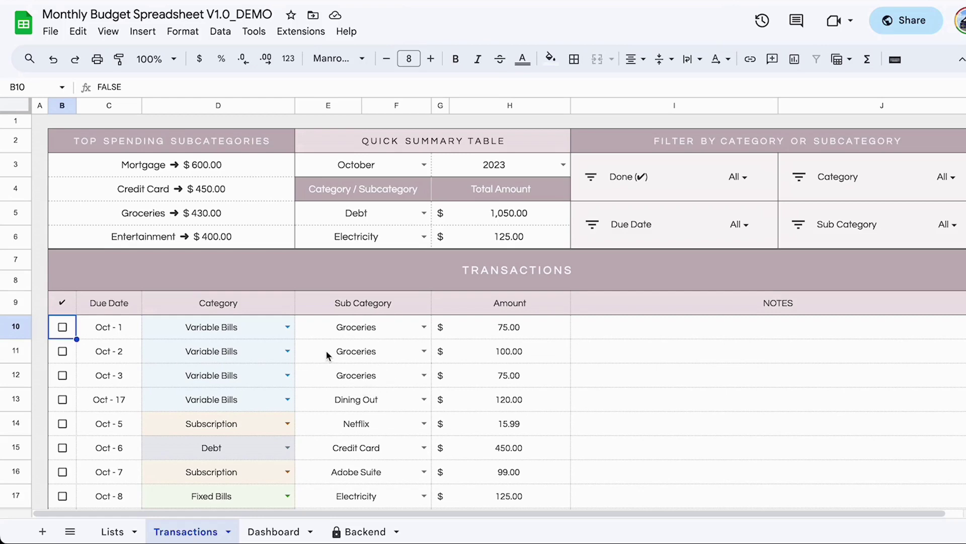
pyautogui.click(62, 330)
pyautogui.click(62, 351)
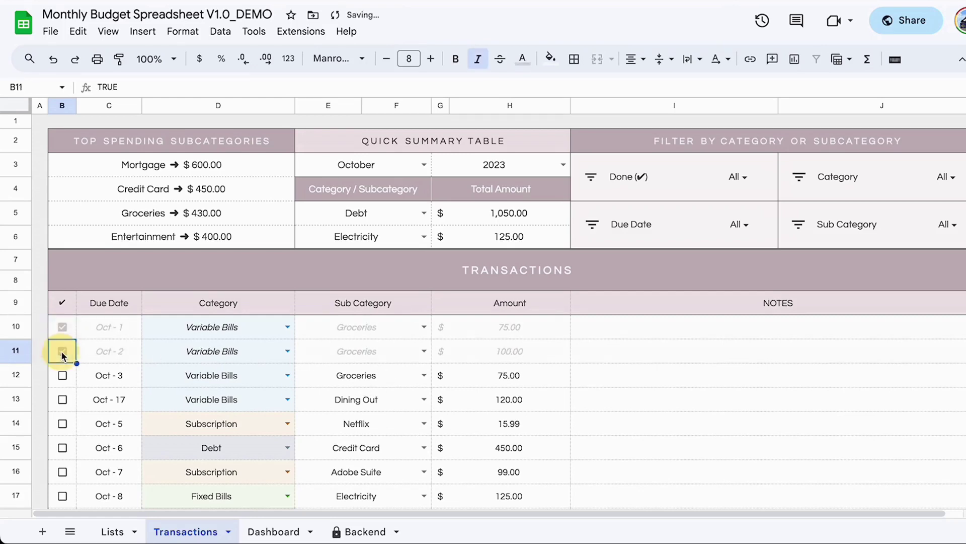
pyautogui.click(63, 375)
pyautogui.click(711, 403)
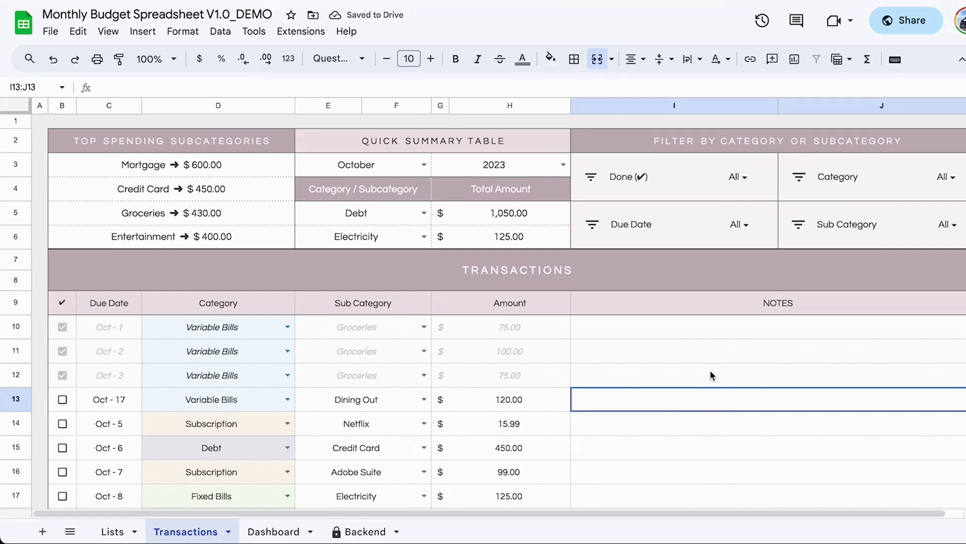
pyautogui.click(702, 405)
pyautogui.scroll(-1, 704, 408)
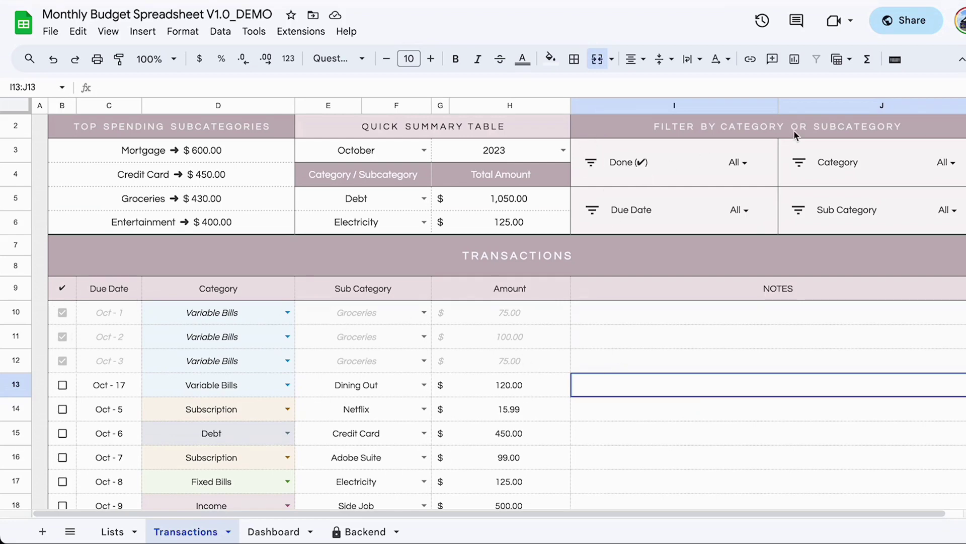
# - Filter the Done column to exclude TRUE, hiding completed transactions
pyautogui.click(592, 161)
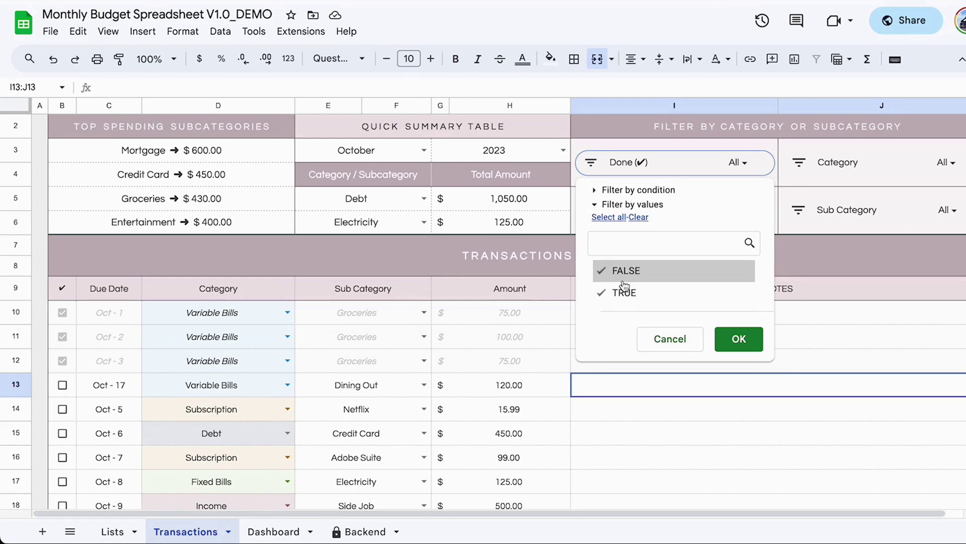
pyautogui.click(609, 293)
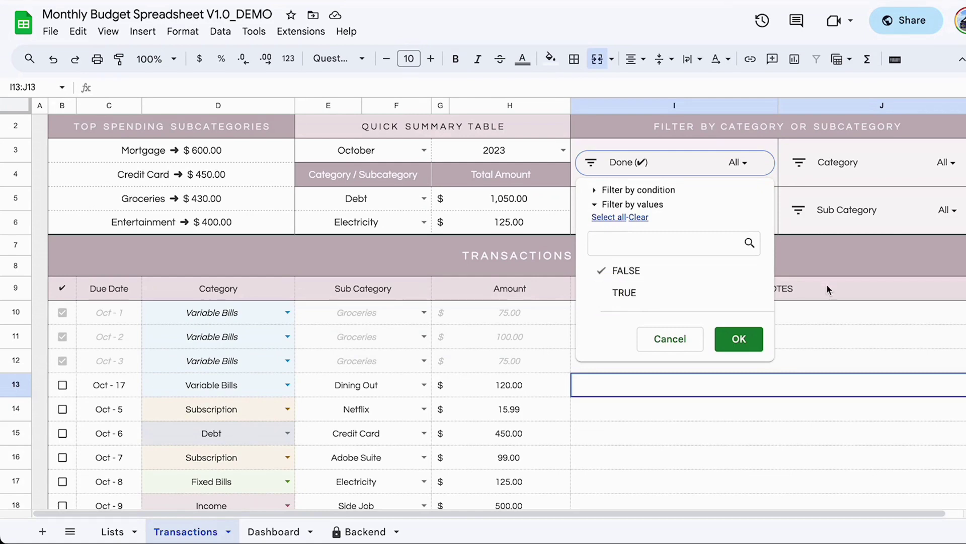
pyautogui.click(742, 339)
pyautogui.click(635, 458)
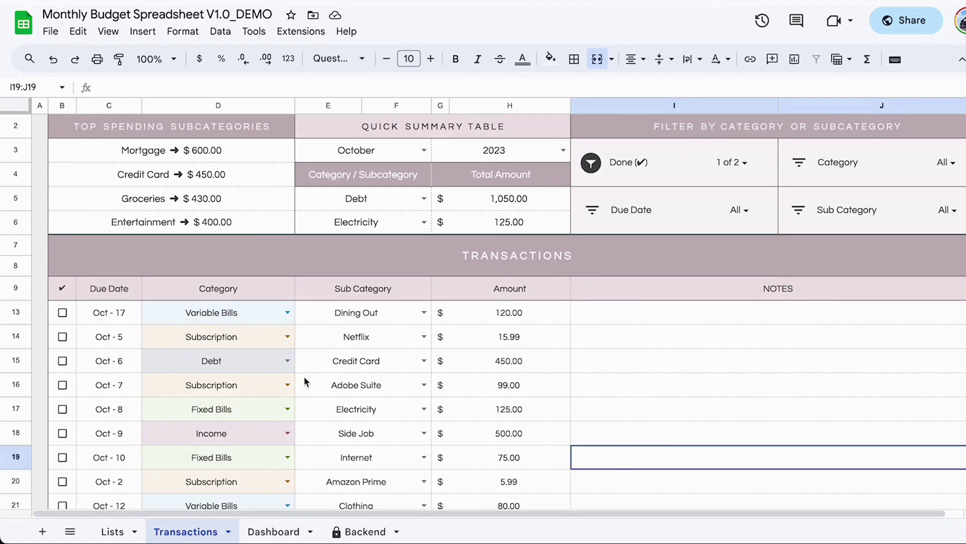
# - Review the remaining unfinished transactions in the filtered list
pyautogui.scroll(-1, 276, 381)
pyautogui.scroll(2, 274, 384)
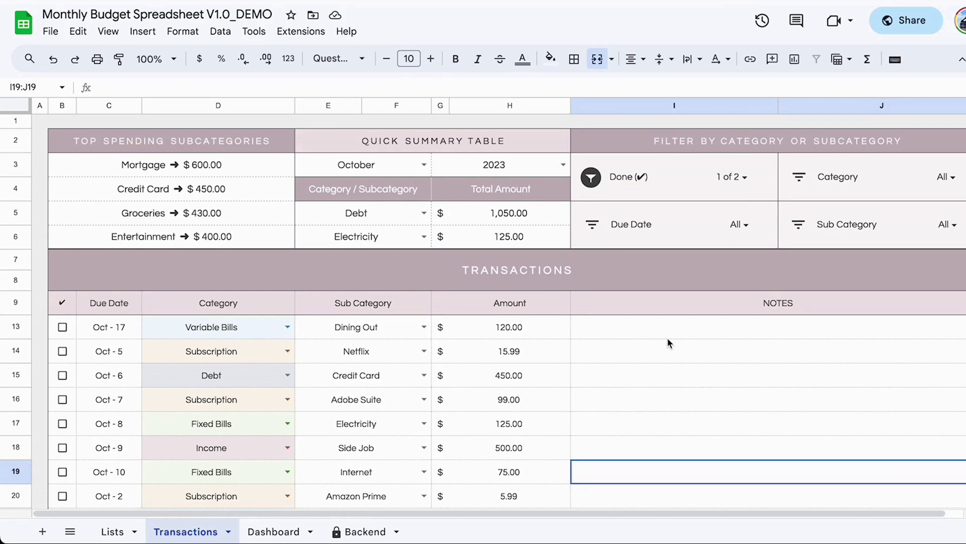
pyautogui.scroll(-1, 668, 339)
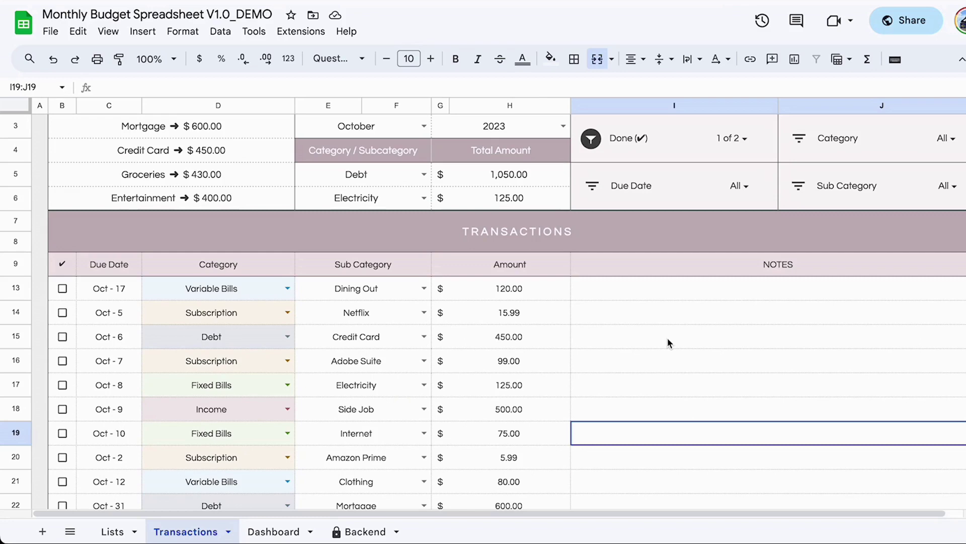
pyautogui.click(668, 340)
pyautogui.click(649, 387)
pyautogui.click(617, 336)
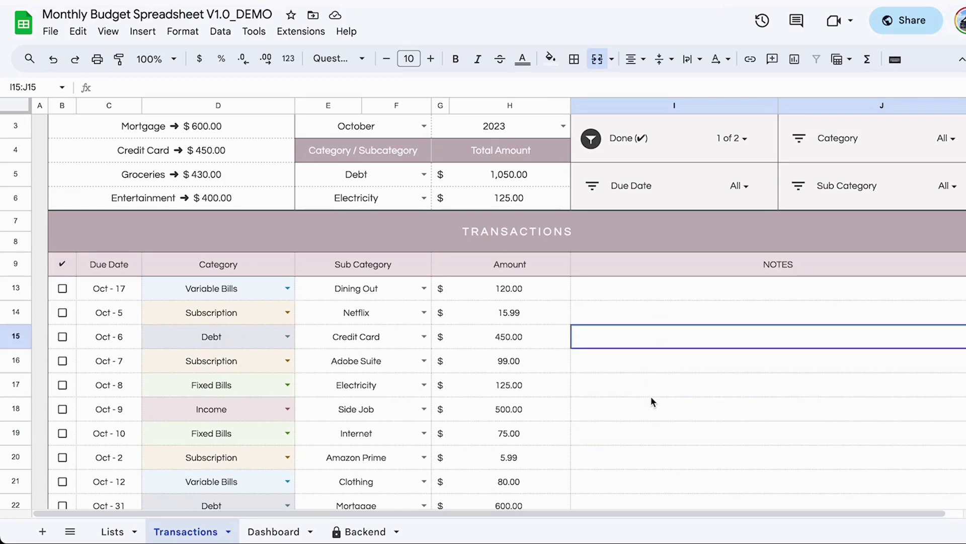
pyautogui.click(635, 403)
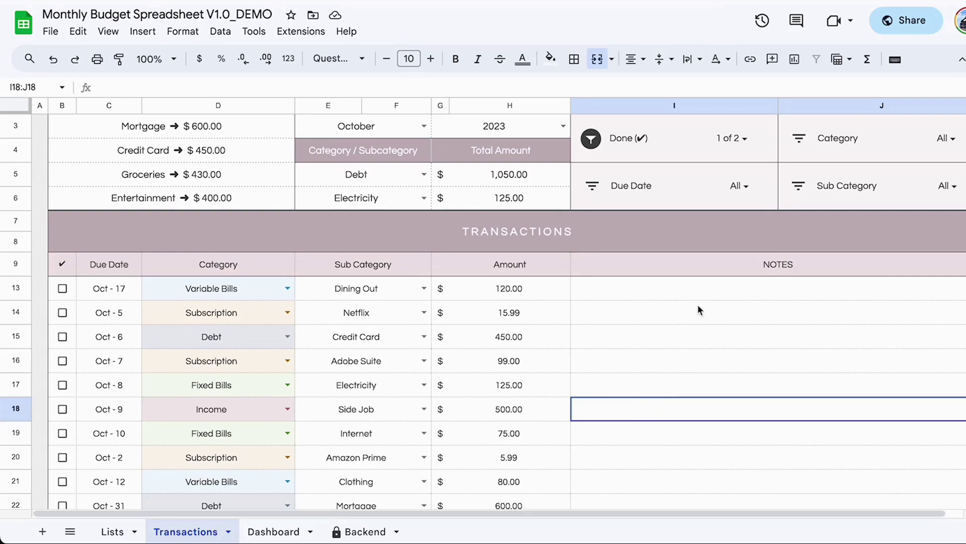
pyautogui.click(643, 355)
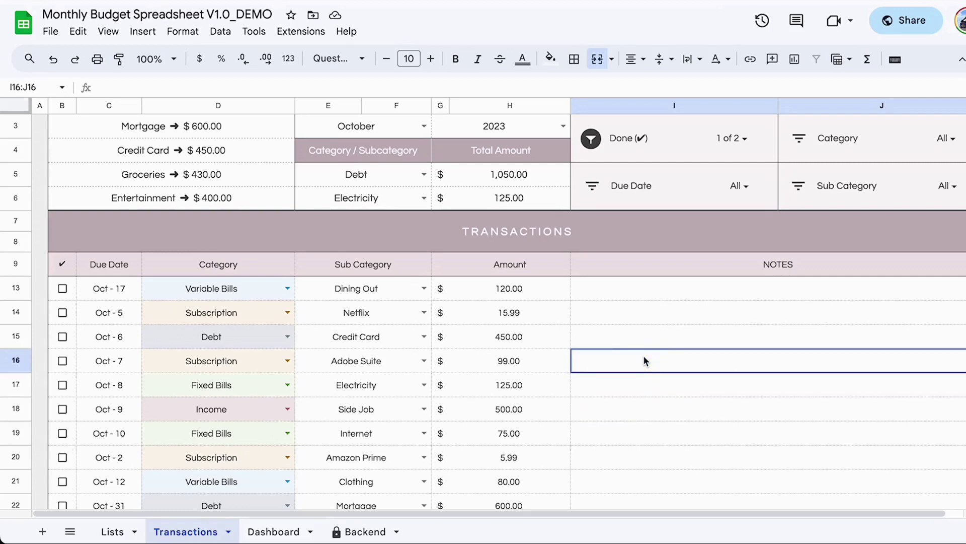
pyautogui.click(631, 331)
pyautogui.scroll(1, 632, 331)
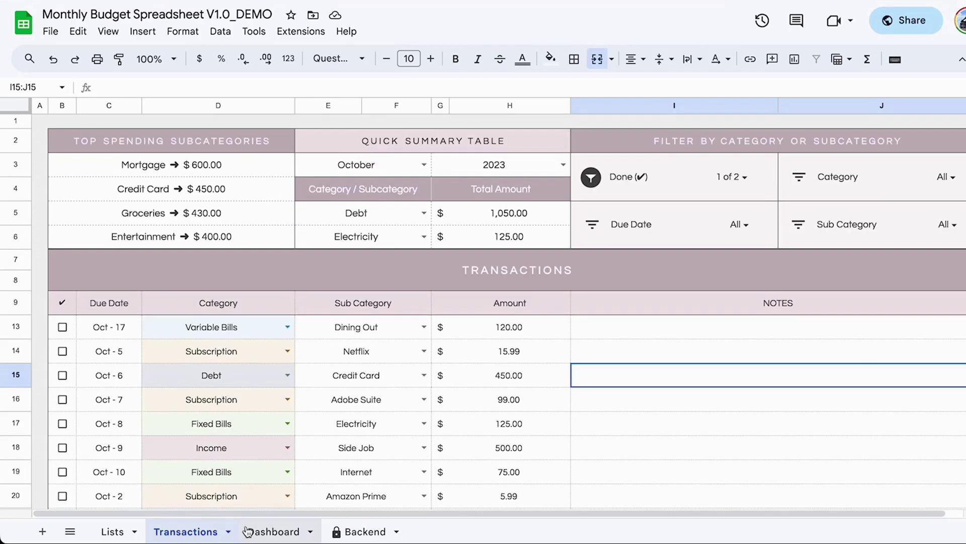
# - Go to the Dashboard top: $2620.98 expenses, $5750 income, $879.02 left to spend
pyautogui.click(266, 533)
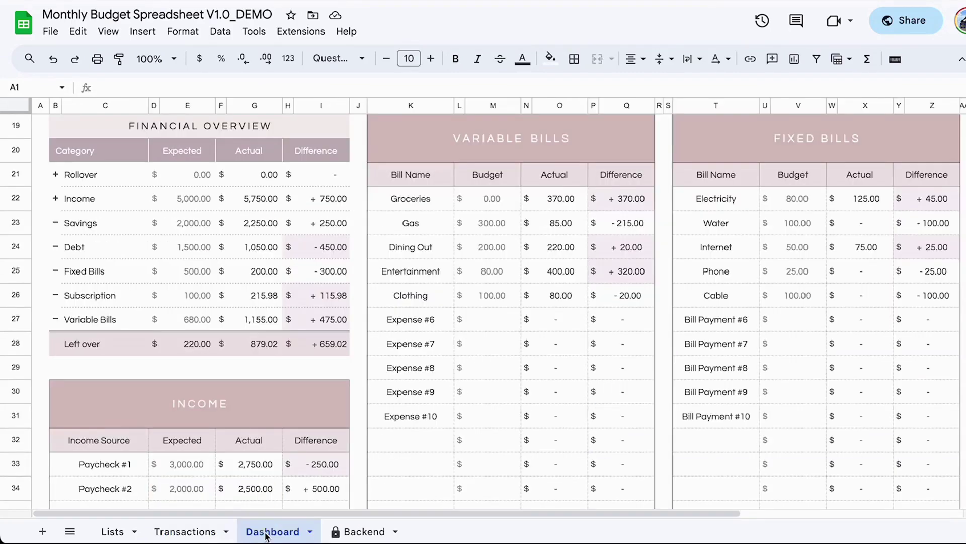
pyautogui.click(486, 363)
pyautogui.scroll(2, 486, 362)
pyautogui.scroll(5, 486, 361)
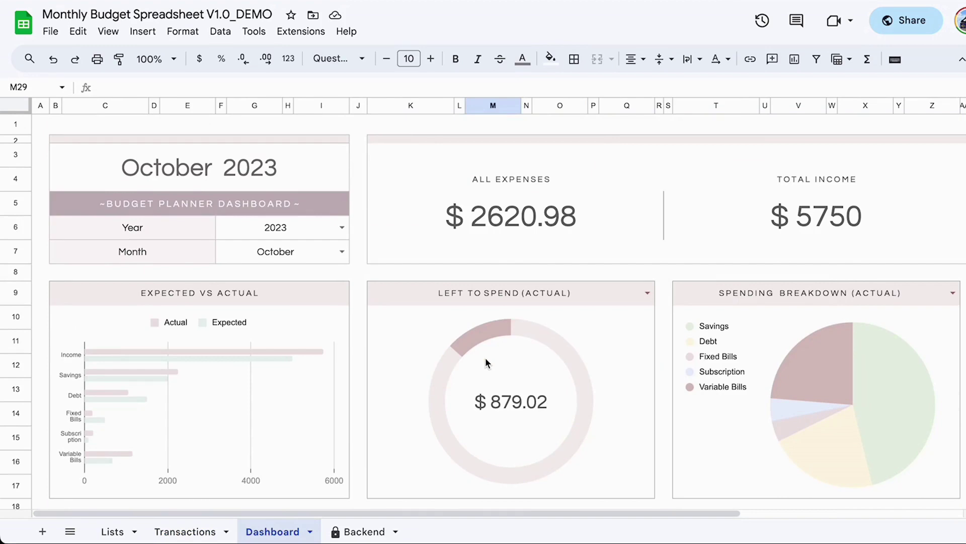
pyautogui.hscroll(6, 486, 362)
pyautogui.hscroll(-6, 486, 362)
pyautogui.click(342, 253)
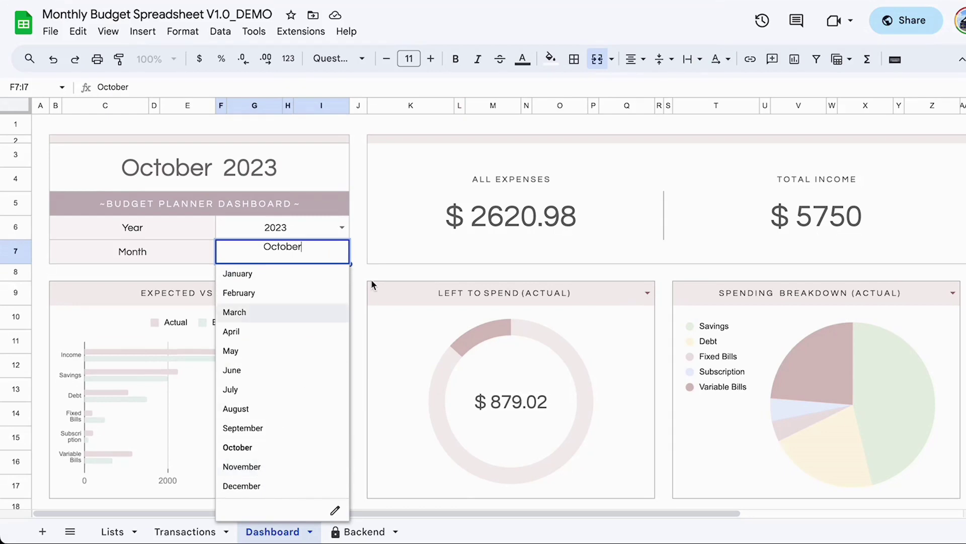
pyautogui.click(280, 470)
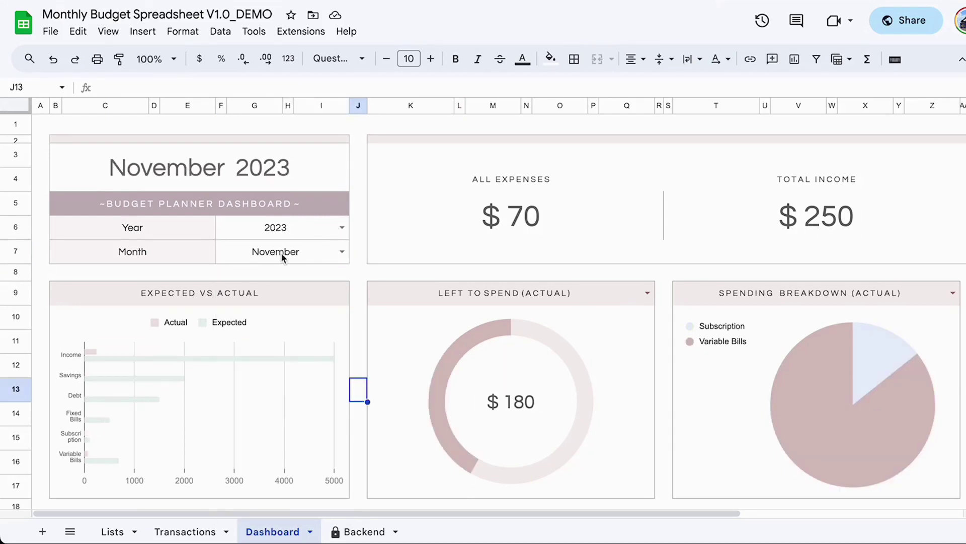
pyautogui.hscroll(1, 462, 227)
pyautogui.hscroll(5, 462, 226)
pyautogui.hscroll(-6, 462, 221)
pyautogui.scroll(-3, 496, 228)
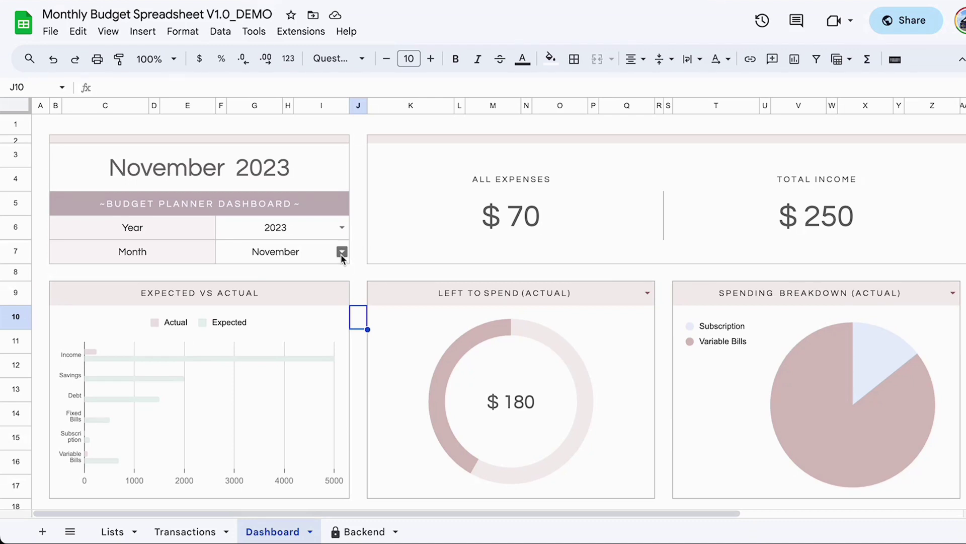
pyautogui.click(342, 252)
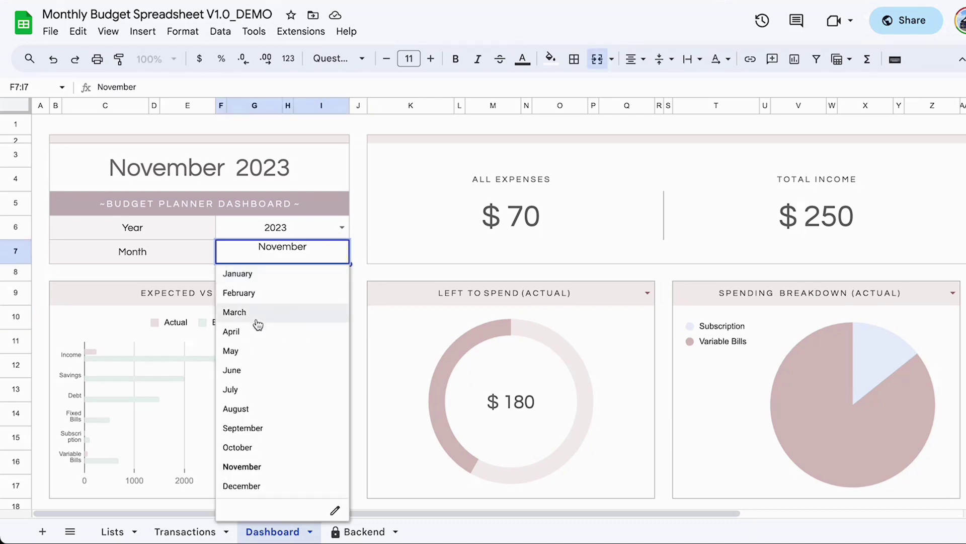
pyautogui.click(238, 447)
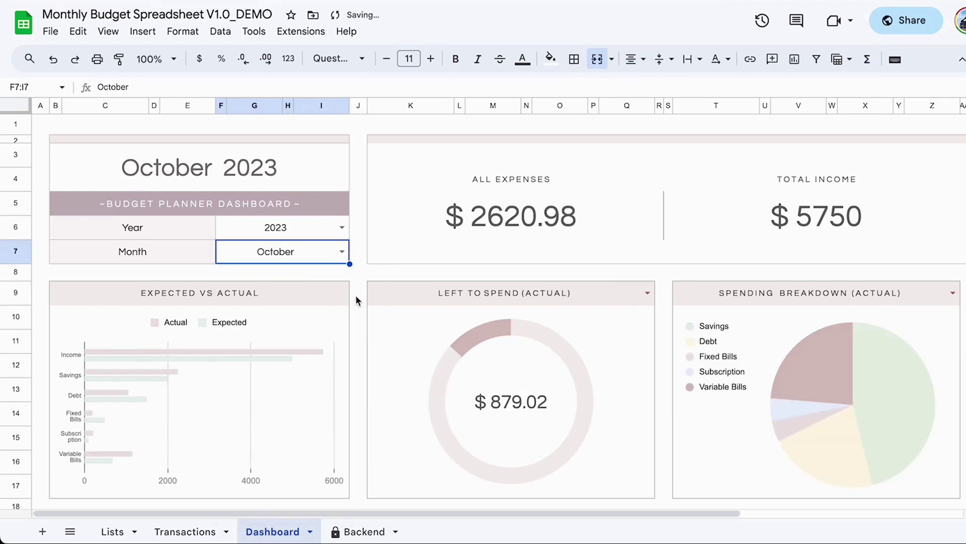
pyautogui.press('Right')
pyautogui.scroll(-1, 315, 281)
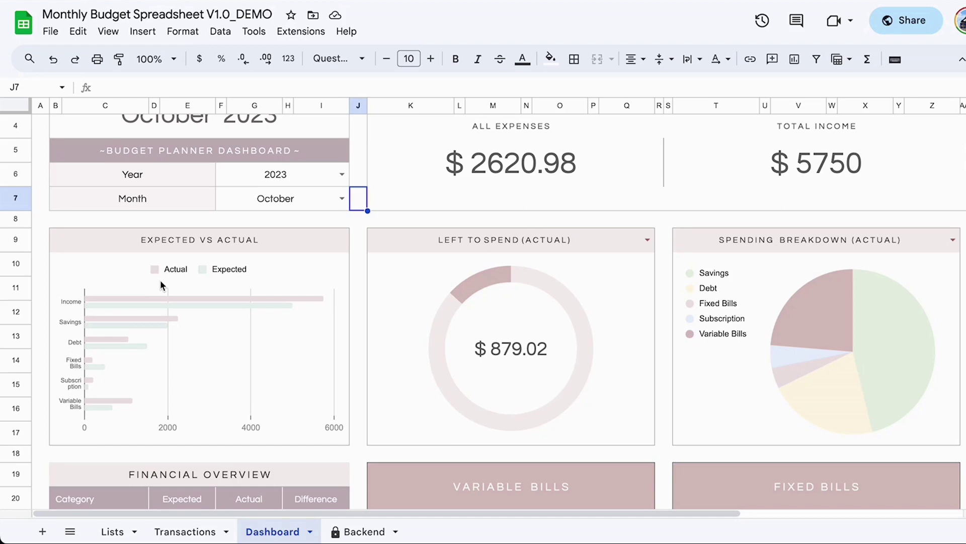
# - Scroll to the Financial Overview and select the Savings Expected cell E23 (2,000.00)
pyautogui.click(354, 337)
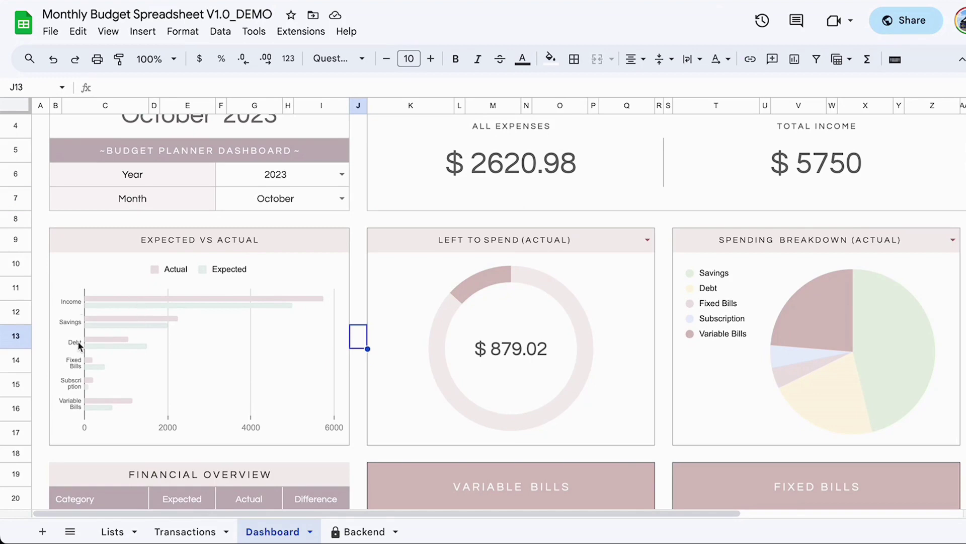
pyautogui.scroll(-5, 356, 424)
pyautogui.click(188, 309)
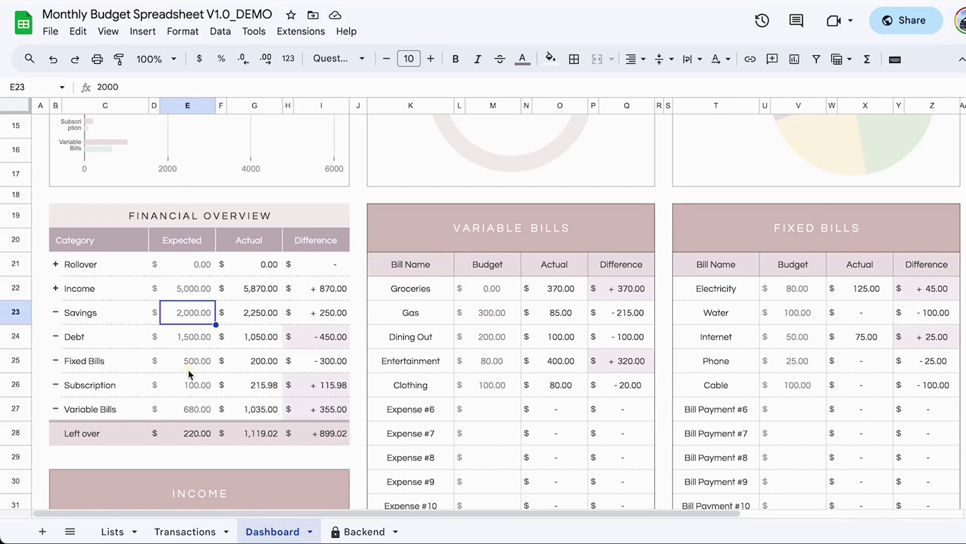
# - Inspect the Financial Overview Expected column, including Savings, Income 5,000.00 and Rollover
pyautogui.scroll(-1, 187, 371)
pyautogui.moveTo(187, 216); pyautogui.dragTo(182, 356)
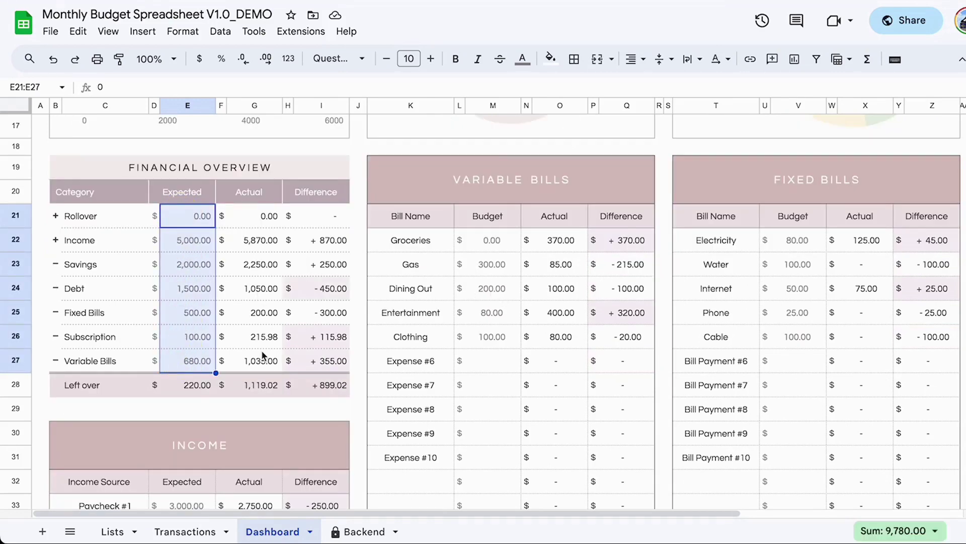
pyautogui.click(192, 273)
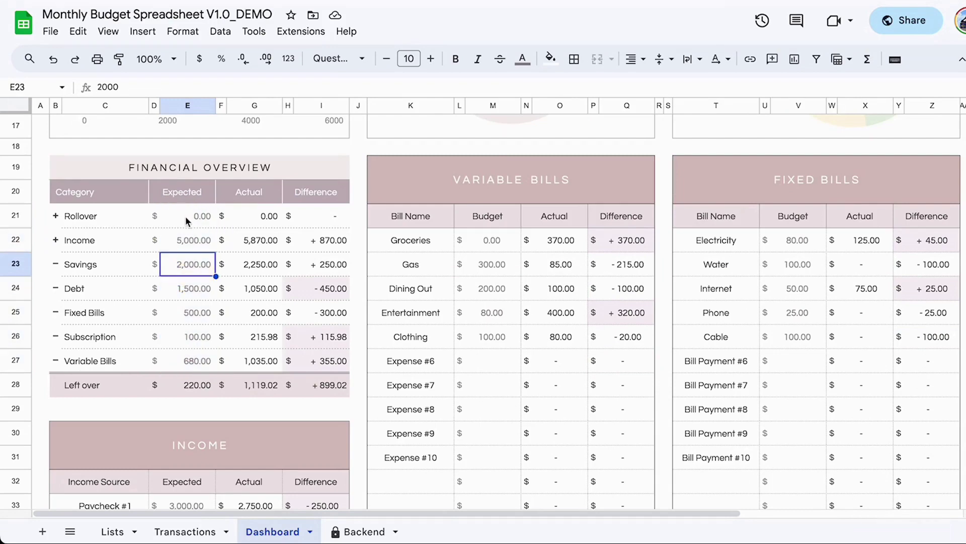
pyautogui.moveTo(186, 216); pyautogui.dragTo(192, 354)
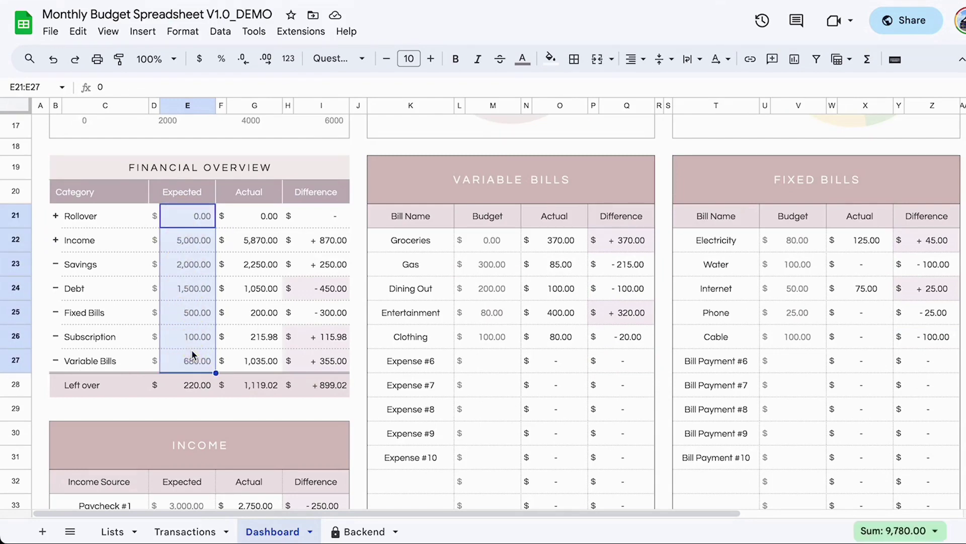
pyautogui.click(193, 240)
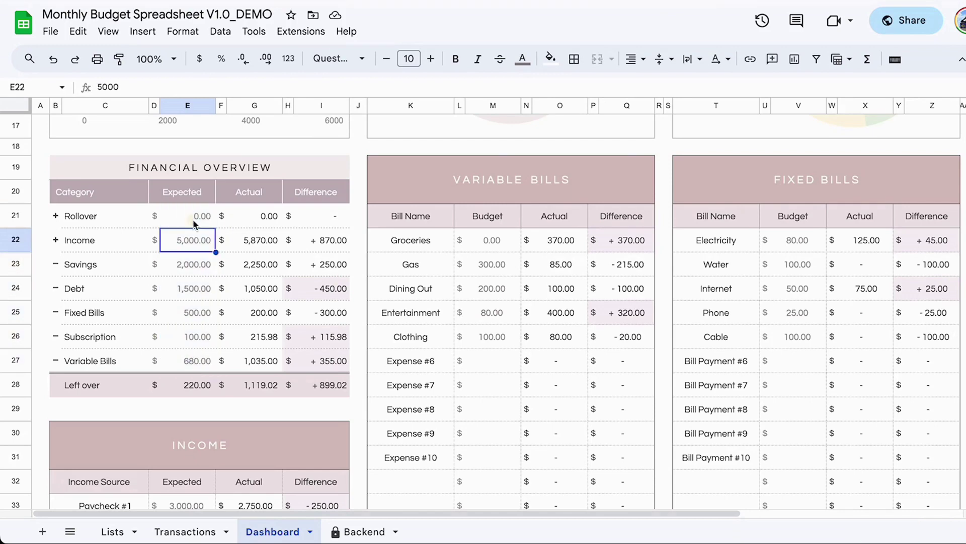
pyautogui.click(193, 220)
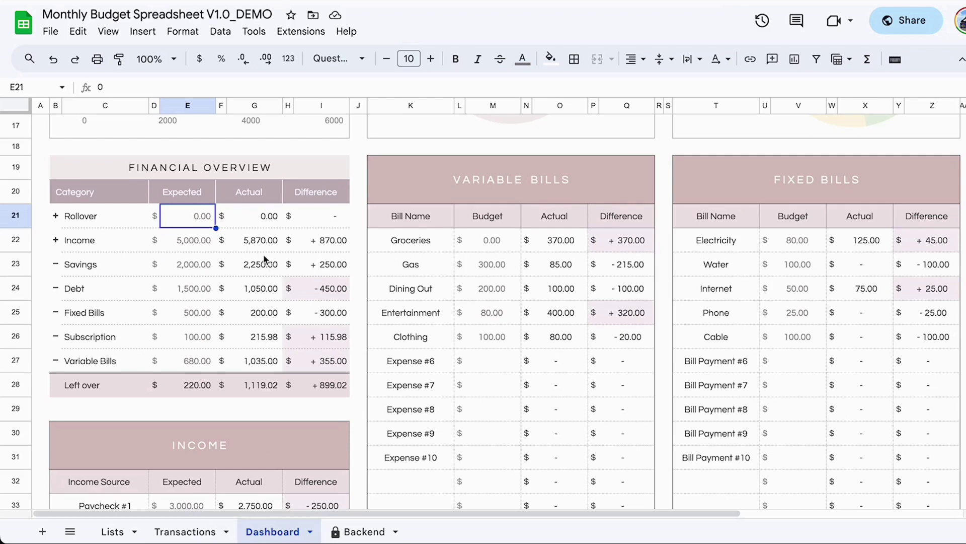
# - Inspect the budget amounts, including Clothing at 100.00 and the Fixed Bills column
pyautogui.click(490, 346)
pyautogui.hscroll(1, 490, 348)
pyautogui.hscroll(5, 490, 348)
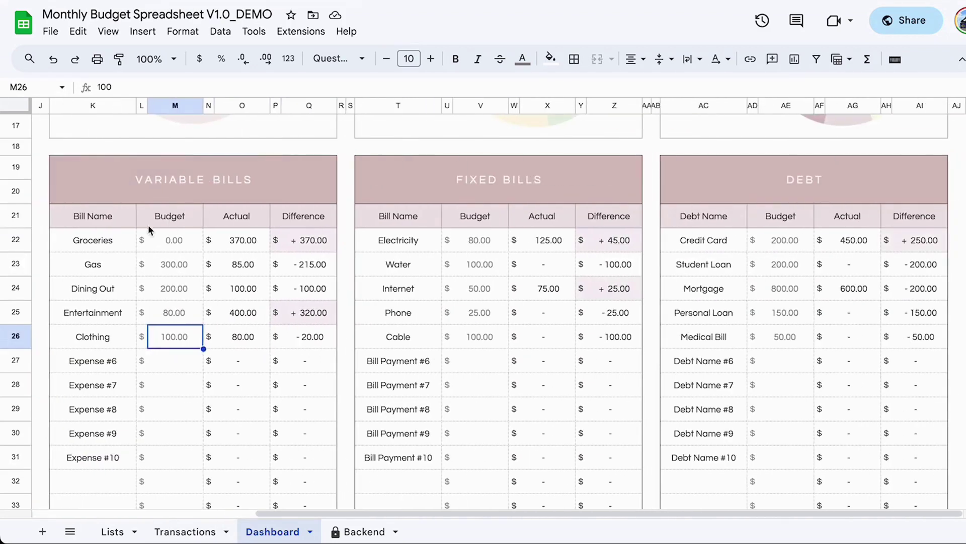
pyautogui.moveTo(161, 237); pyautogui.dragTo(180, 470)
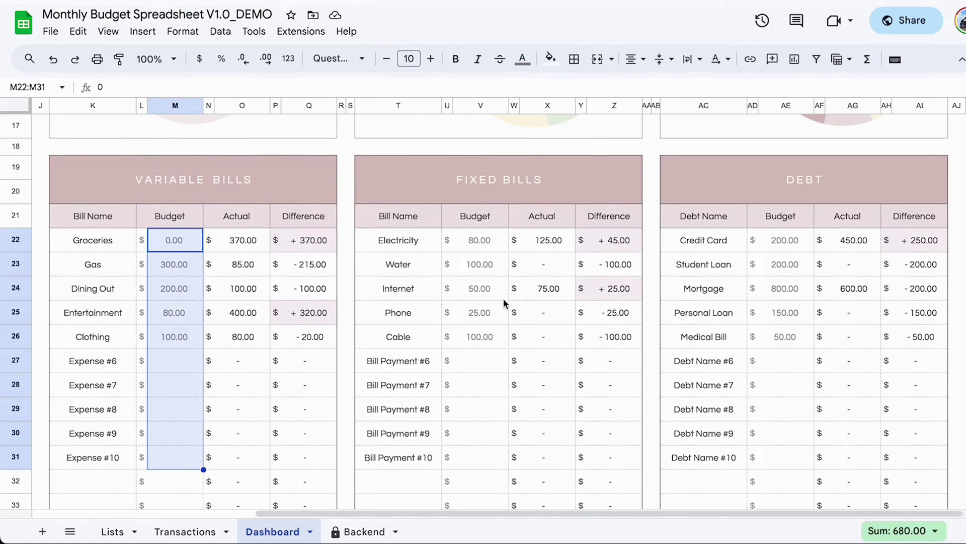
pyautogui.moveTo(478, 240); pyautogui.dragTo(476, 337)
pyautogui.moveTo(477, 400); pyautogui.dragTo(478, 442)
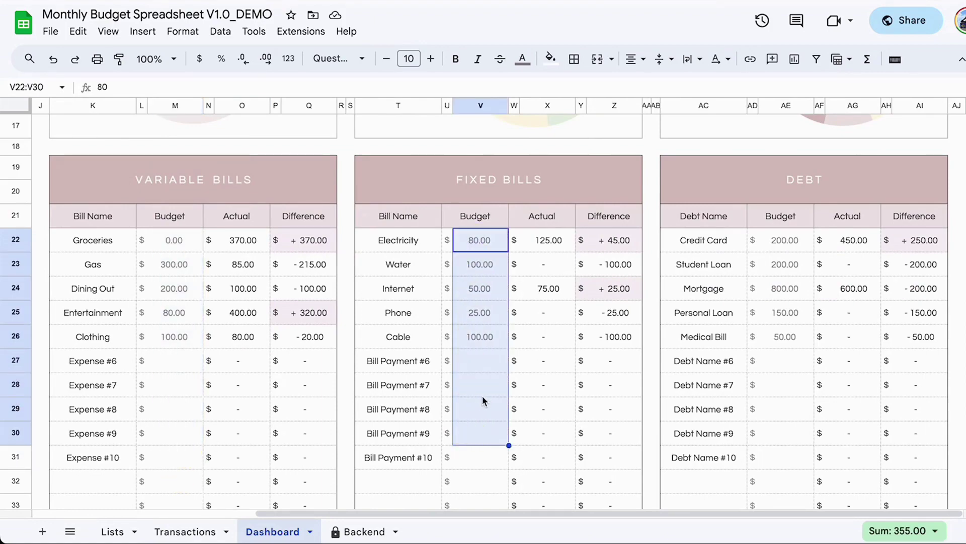
pyautogui.hscroll(-5, 483, 403)
# - Recheck the expected Rollover, Income, Debt and Savings amounts, then go to the Lists sheet
pyautogui.click(171, 225)
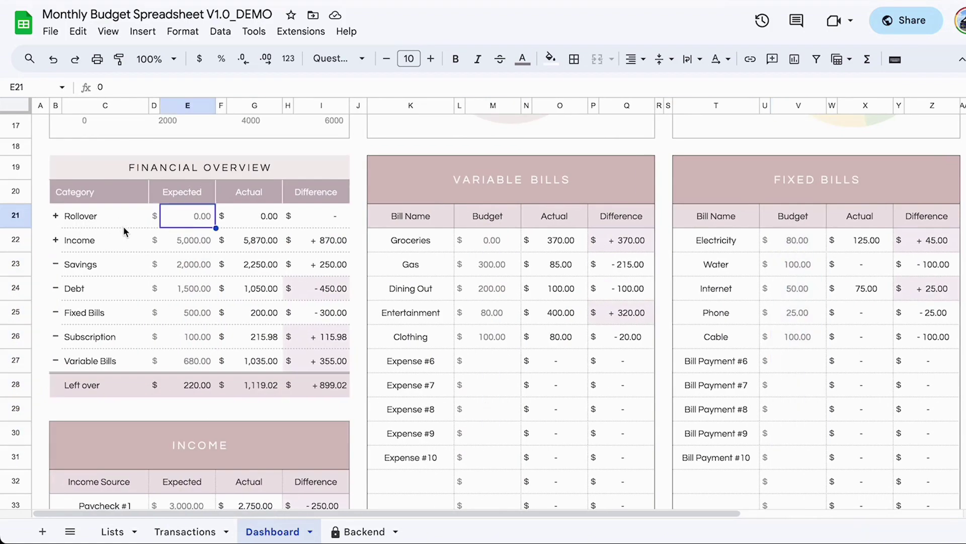
pyautogui.click(184, 242)
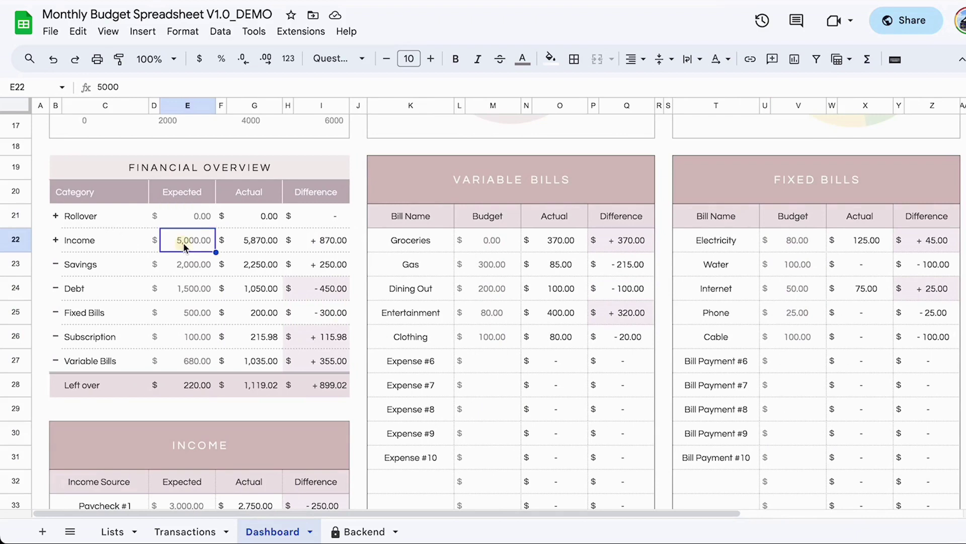
pyautogui.click(195, 223)
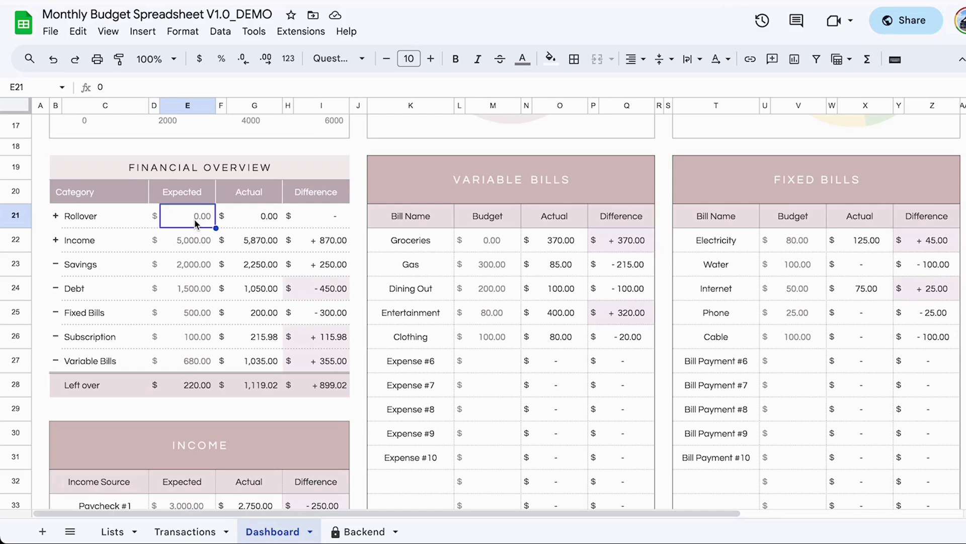
pyautogui.click(187, 294)
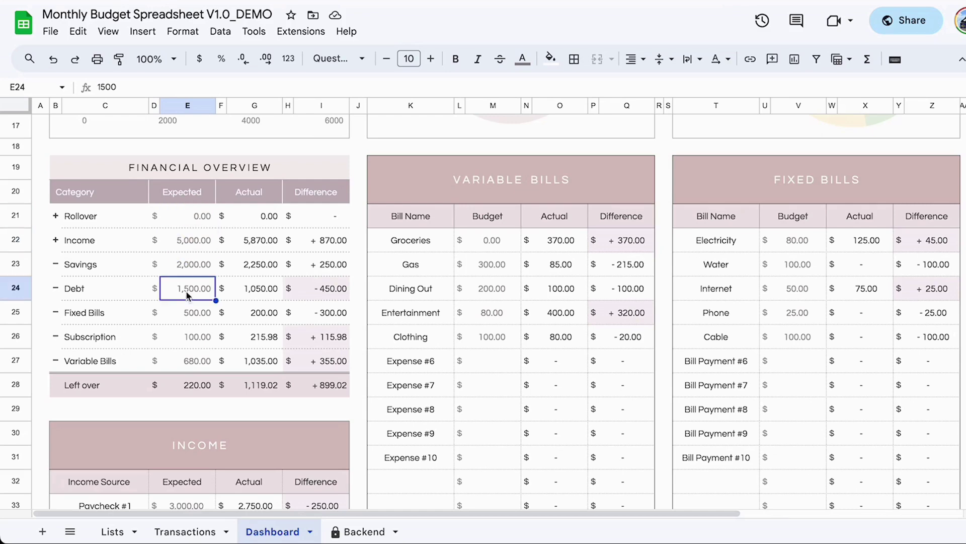
pyautogui.click(195, 264)
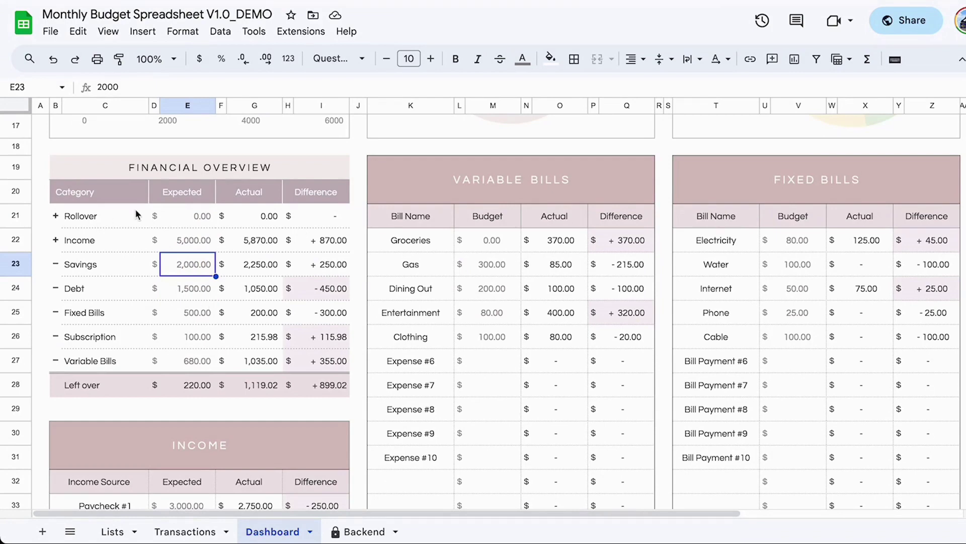
pyautogui.click(180, 299)
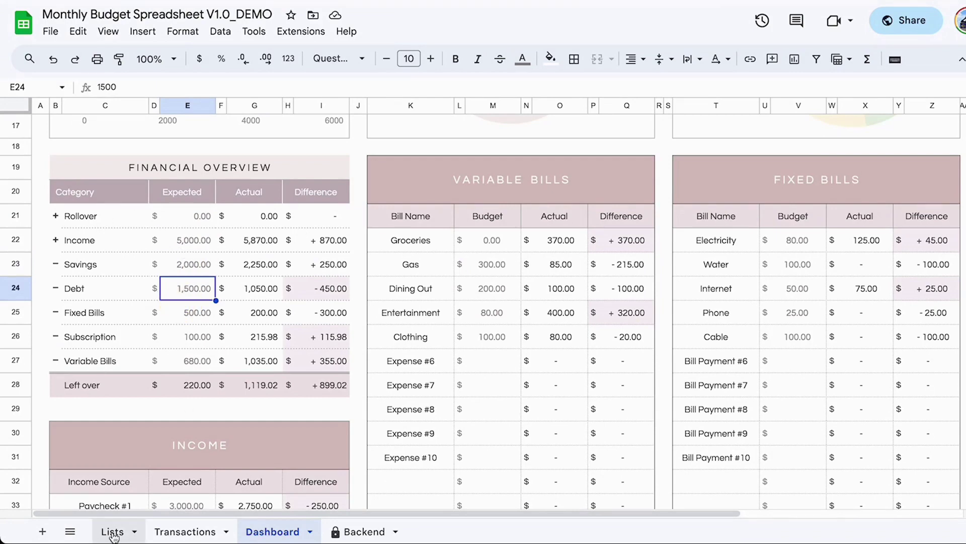
pyautogui.click(113, 533)
pyautogui.click(122, 330)
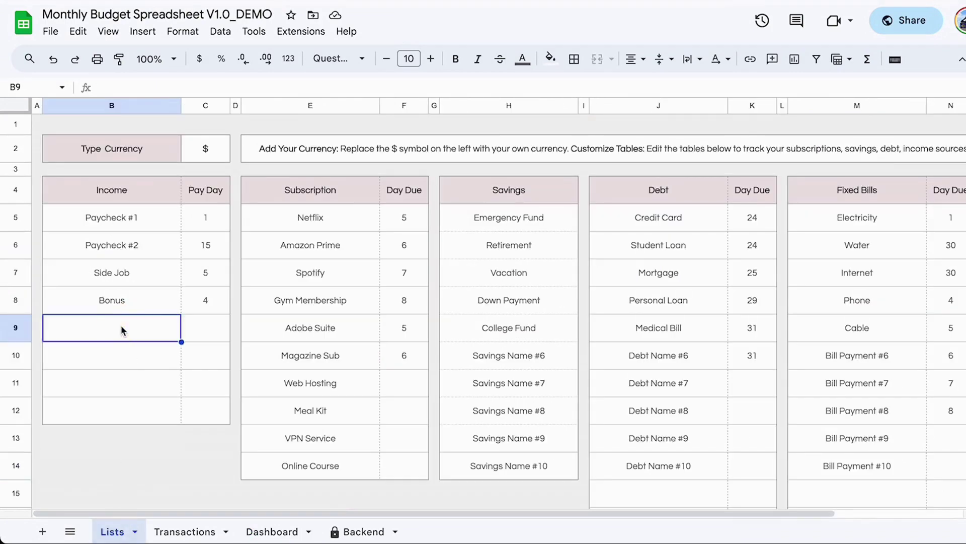
# - Start a new transaction in row 41 with a date and category Income
pyautogui.write('Ren')
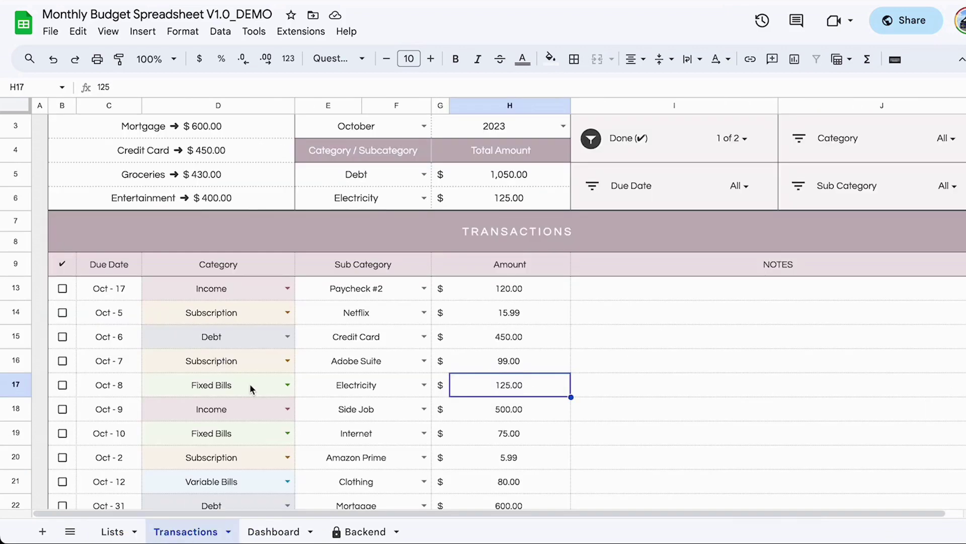
pyautogui.scroll(-9, 252, 368)
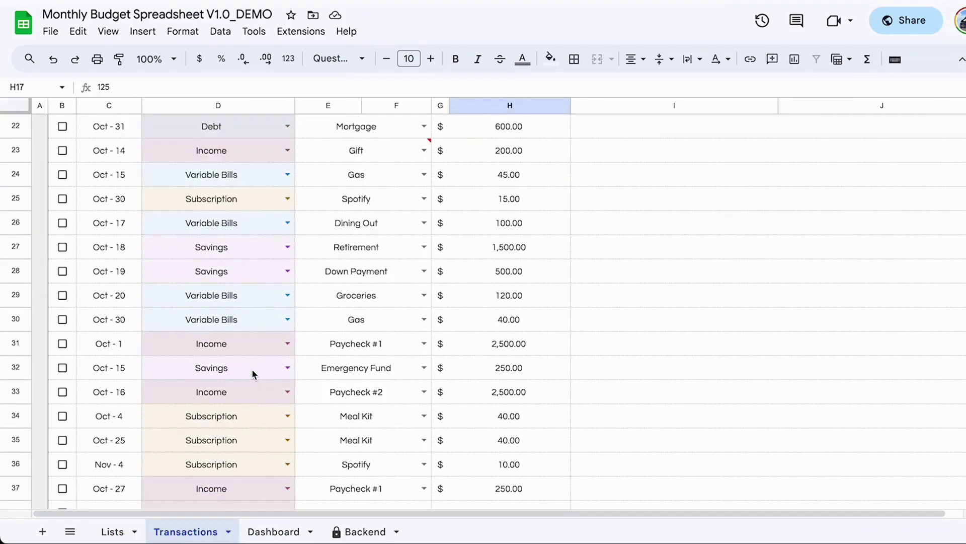
pyautogui.scroll(-1, 251, 373)
pyautogui.doubleClick(108, 317)
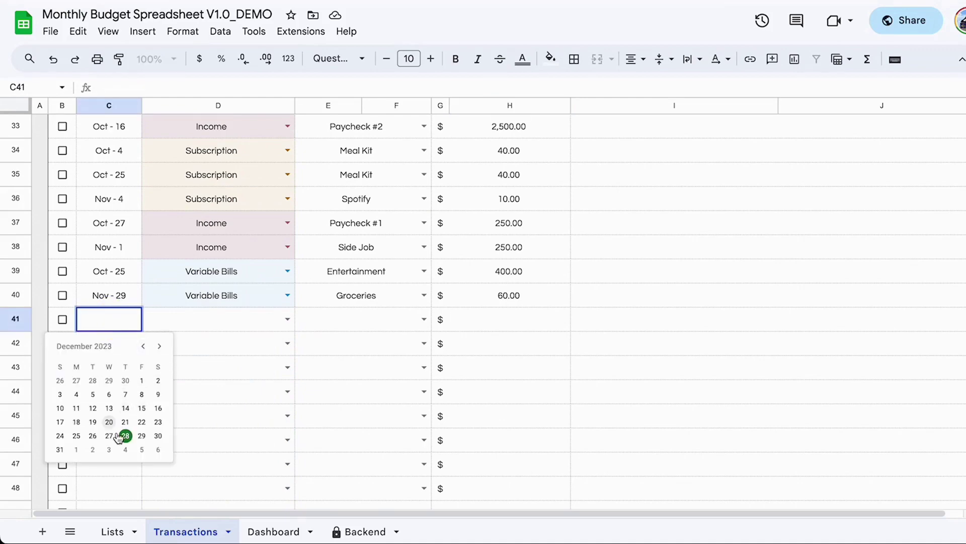
pyautogui.click(110, 436)
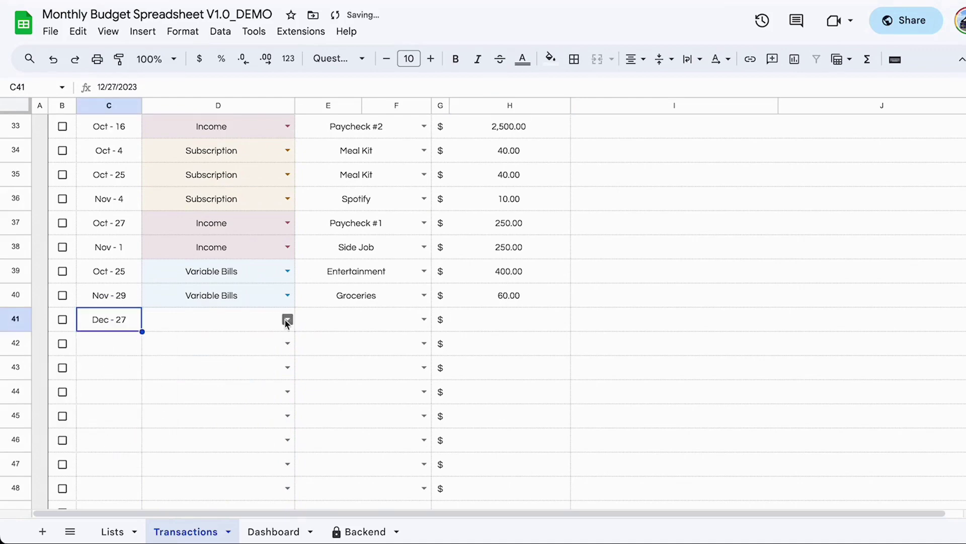
pyautogui.click(287, 320)
pyautogui.click(162, 360)
# - Set the new transaction's subcategory to Rollover and its amount to 500
pyautogui.click(423, 319)
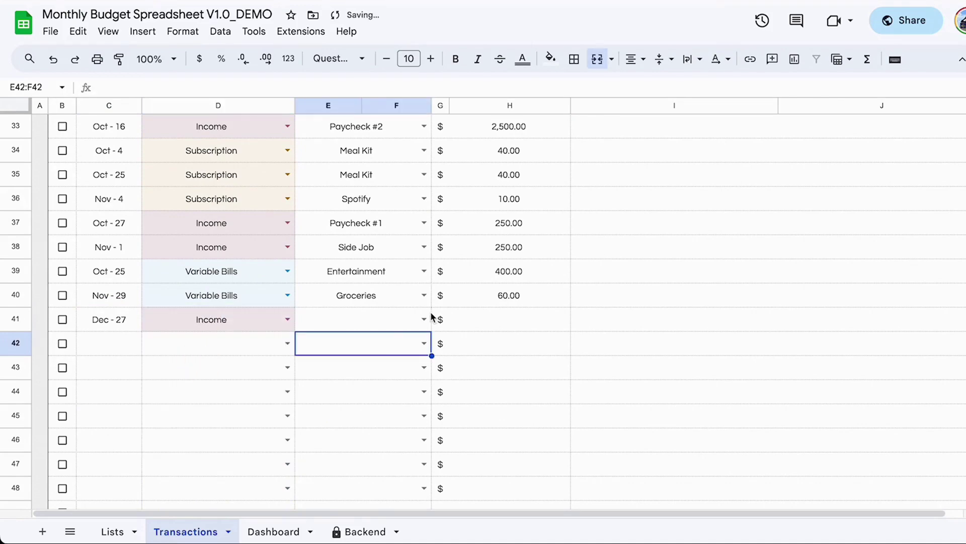
pyautogui.click(342, 418)
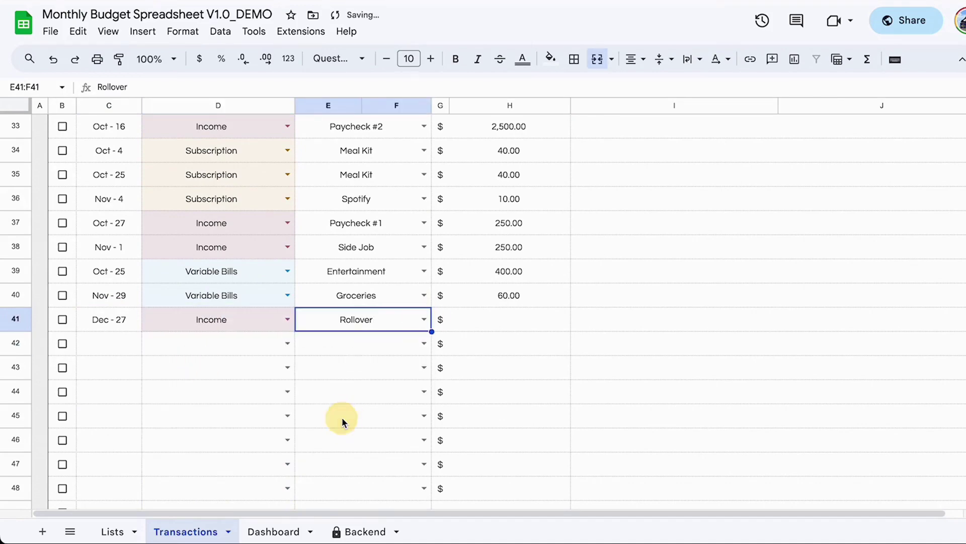
pyautogui.click(484, 319)
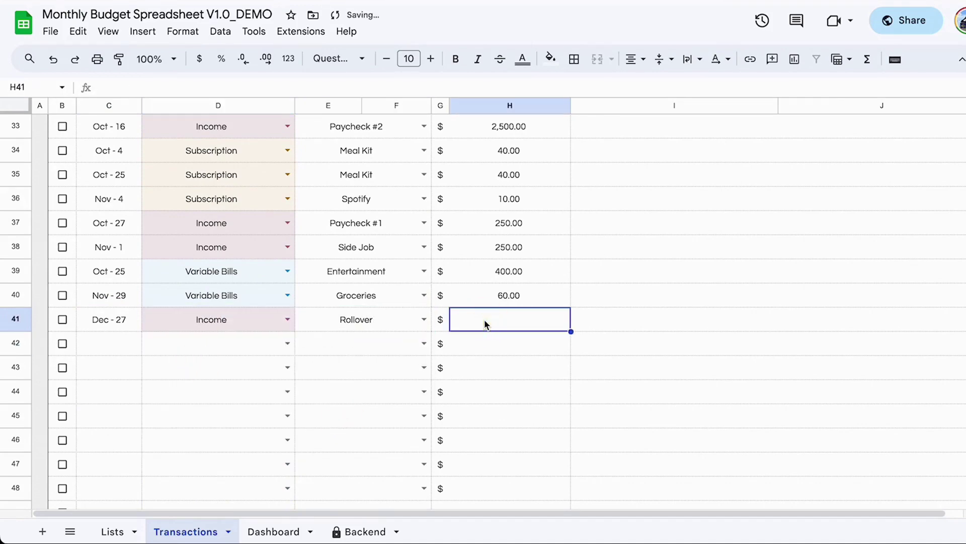
pyautogui.write('500')
pyautogui.press('Return')
# - Move the transaction's date back to October, then go to the Dashboard sheet
pyautogui.click(114, 319)
pyautogui.doubleClick(111, 319)
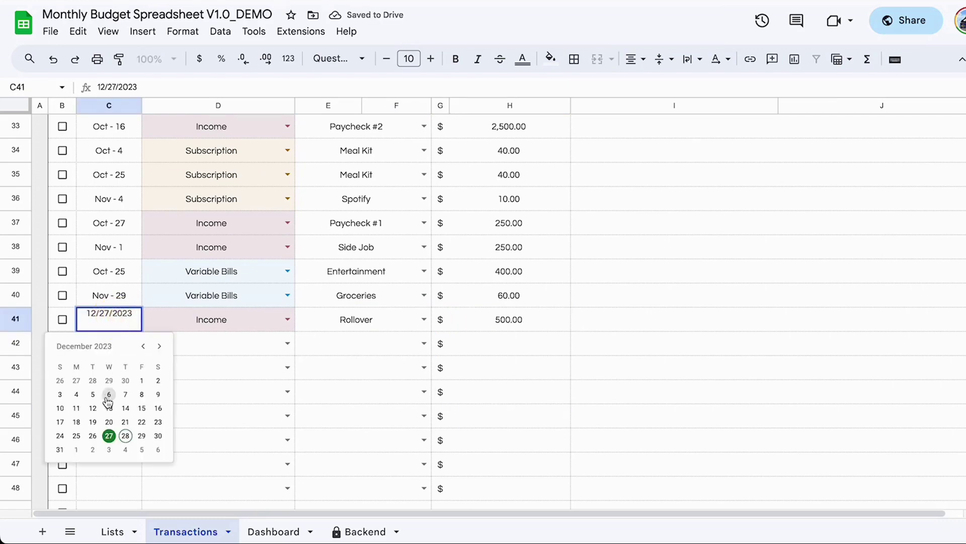
pyautogui.click(142, 347)
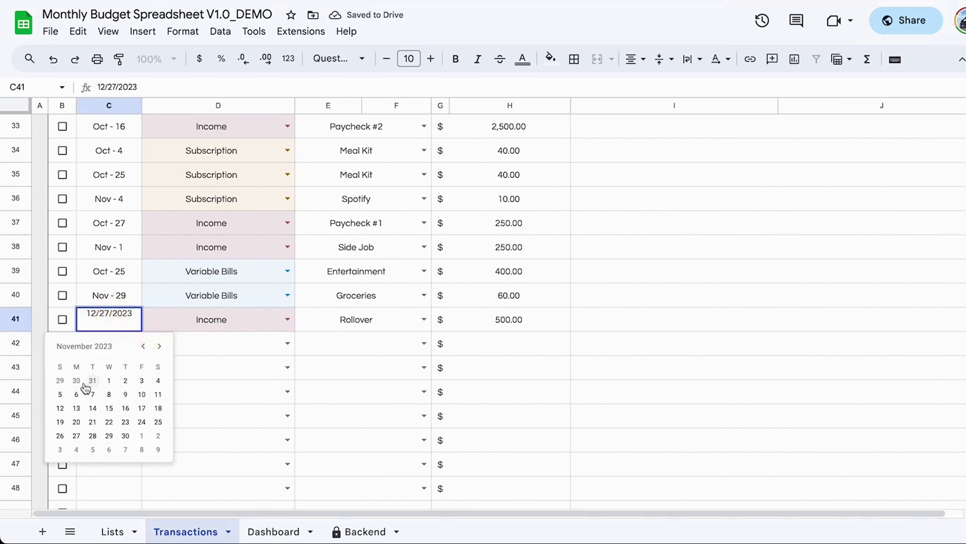
pyautogui.click(143, 346)
pyautogui.click(109, 408)
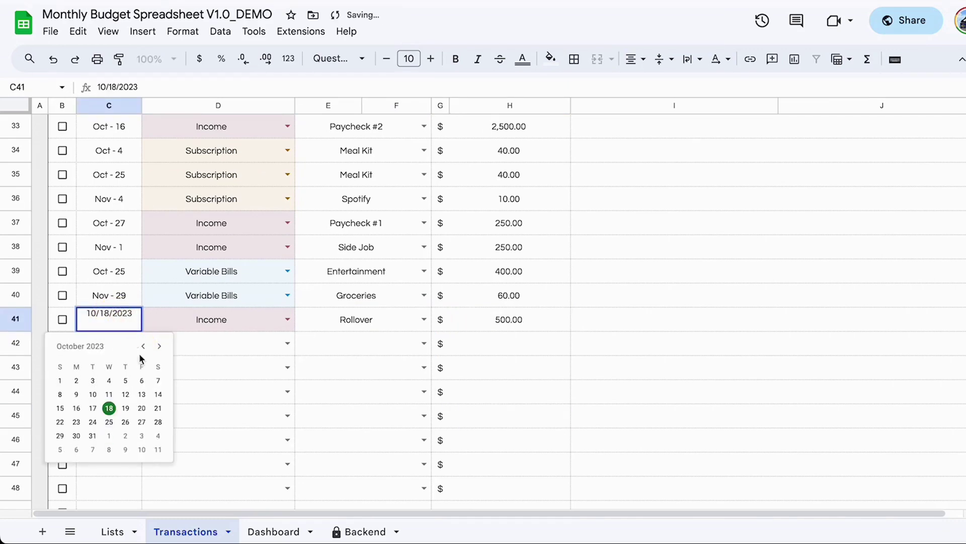
pyautogui.click(60, 381)
pyautogui.click(281, 415)
pyautogui.click(273, 531)
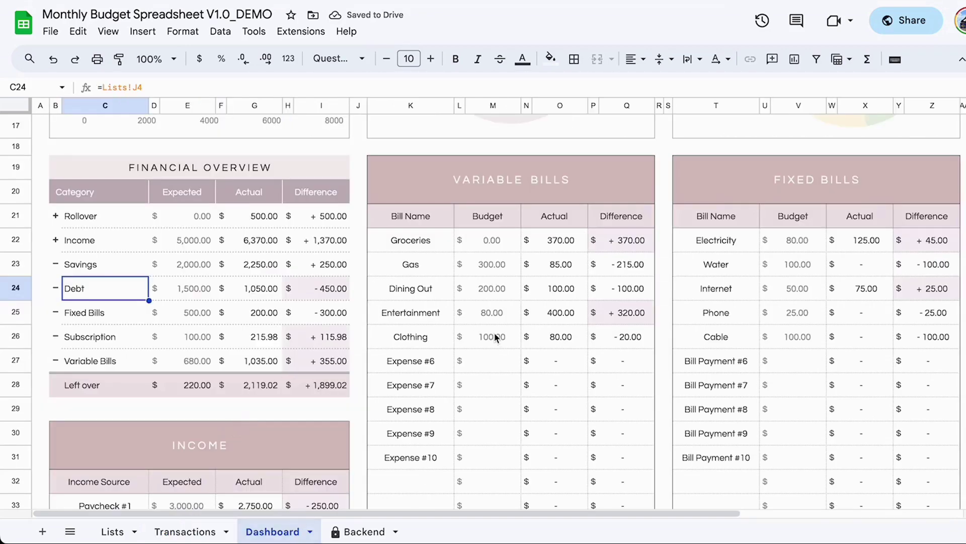
# - Review the Dashboard Income table's Rollover row at 500.00 actual, with 2,319.02 left over
pyautogui.click(482, 339)
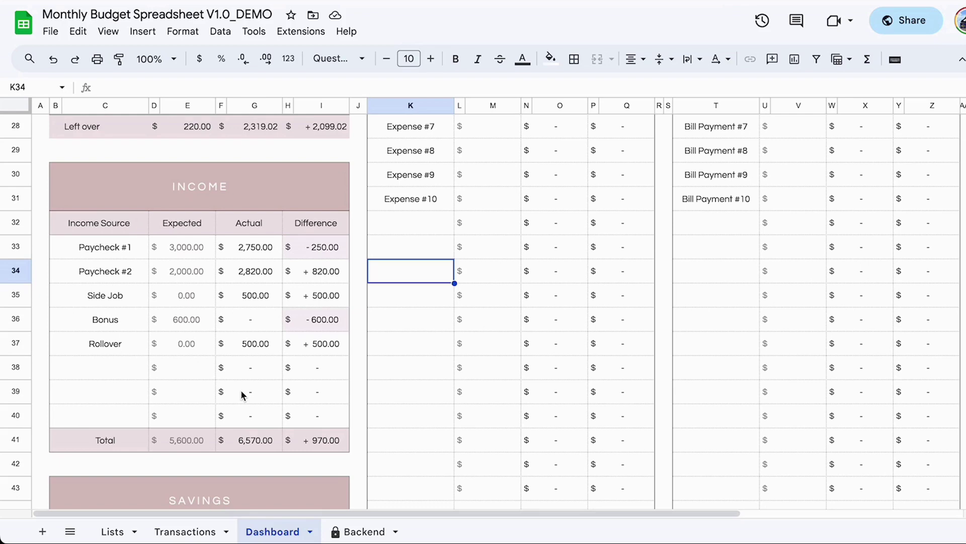
pyautogui.click(440, 351)
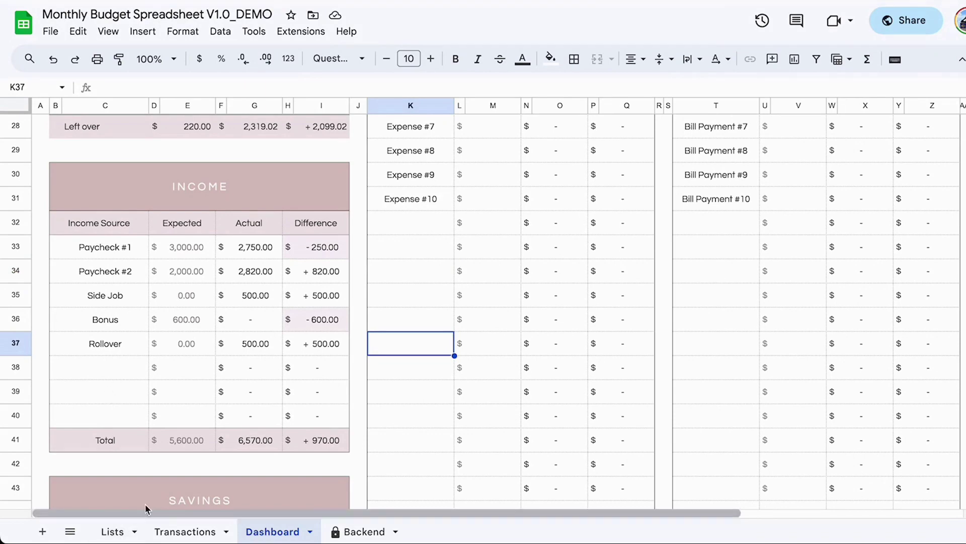
pyautogui.scroll(-2, 190, 328)
pyautogui.scroll(5, 190, 328)
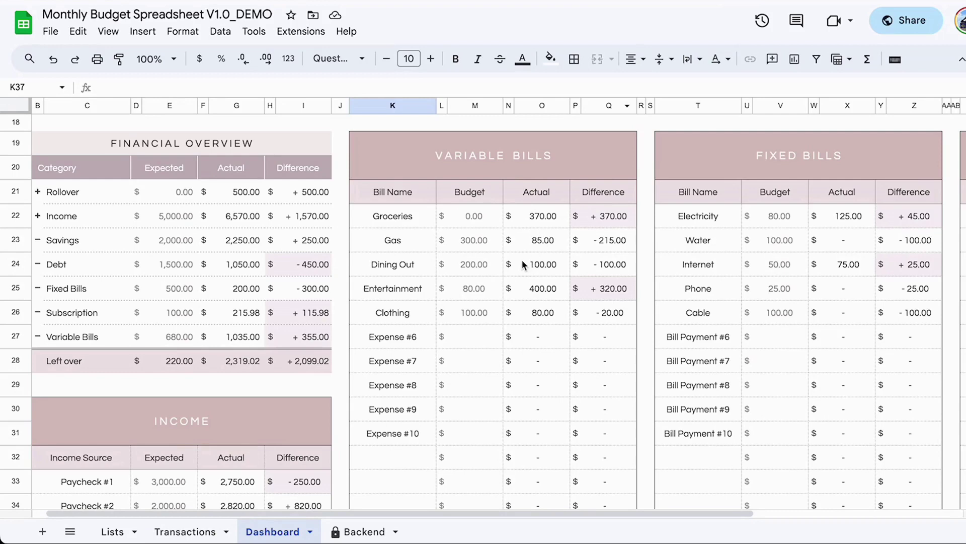
pyautogui.scroll(-1, 521, 259)
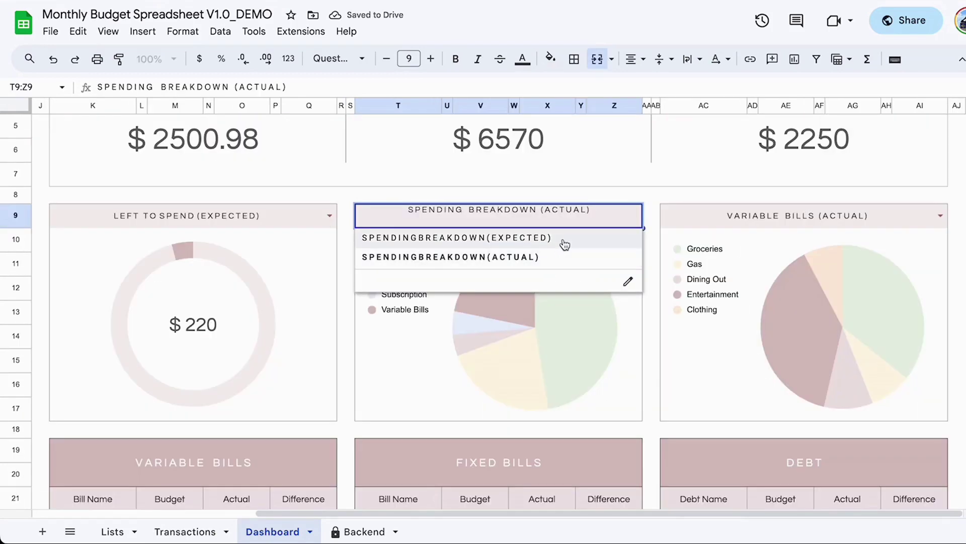
pyautogui.click(565, 244)
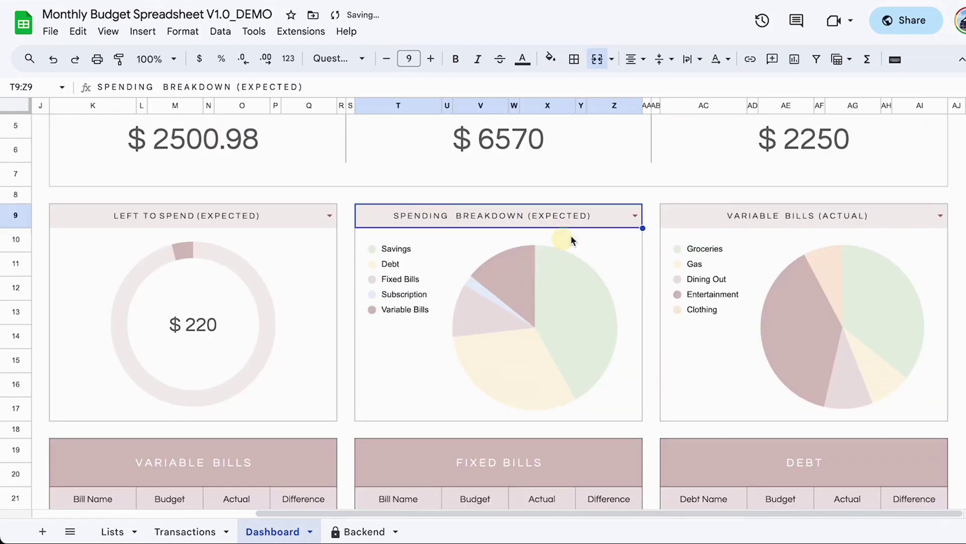
pyautogui.click(940, 215)
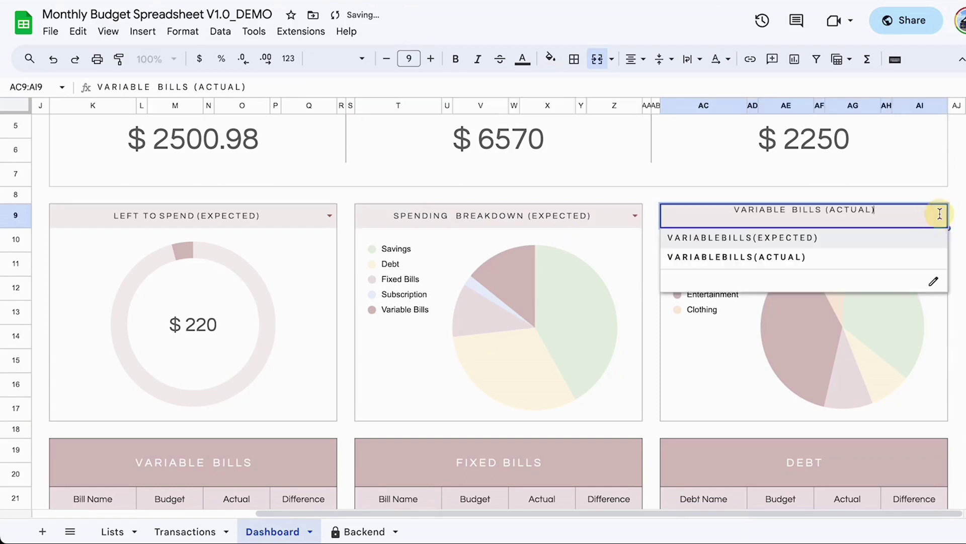
pyautogui.click(821, 236)
pyautogui.hscroll(-5, 325, 353)
pyautogui.scroll(-6, 153, 358)
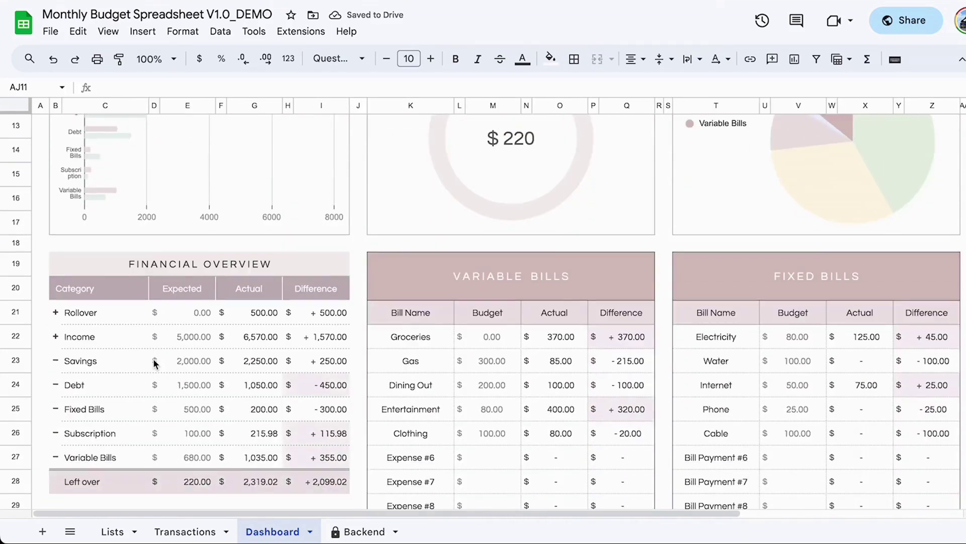
pyautogui.scroll(5, 555, 204)
pyautogui.hscroll(3, 554, 204)
pyautogui.hscroll(1, 555, 208)
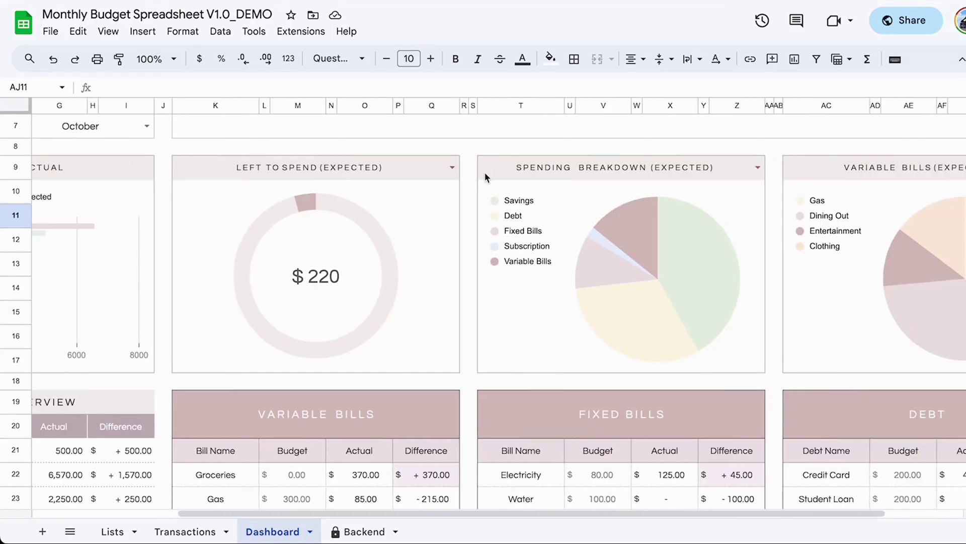
pyautogui.scroll(-1, 355, 230)
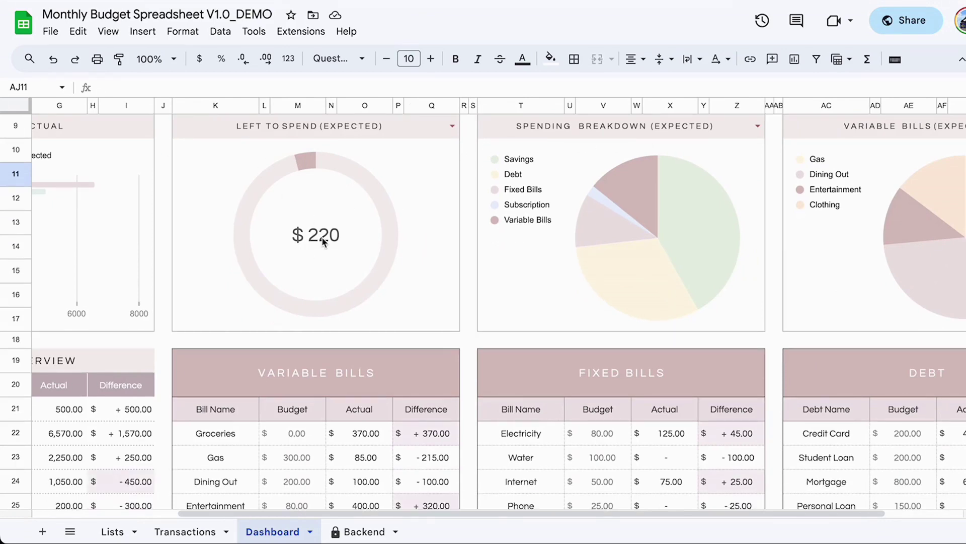
pyautogui.hscroll(-3, 310, 249)
pyautogui.scroll(-2, 310, 248)
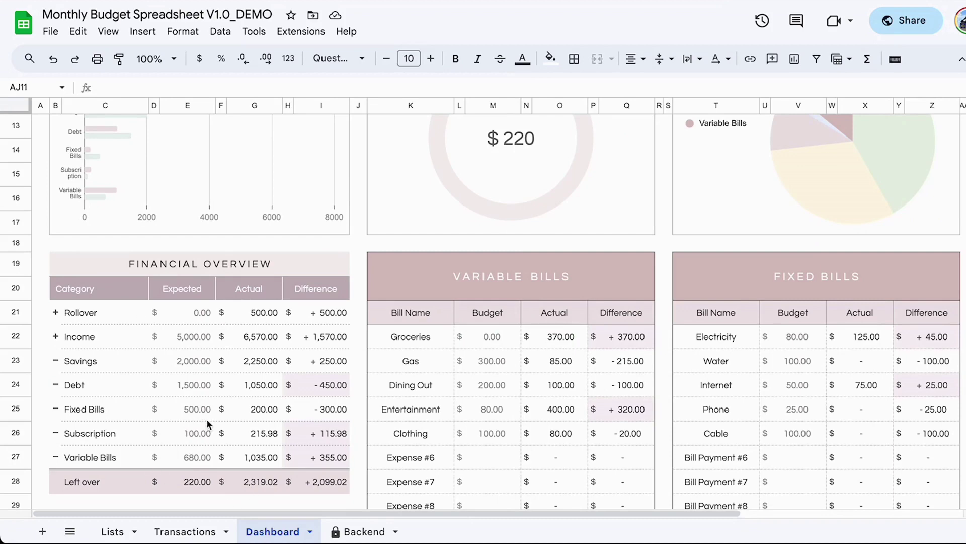
# - Change the expected Income in E22 from 5000 to 6000
pyautogui.click(180, 339)
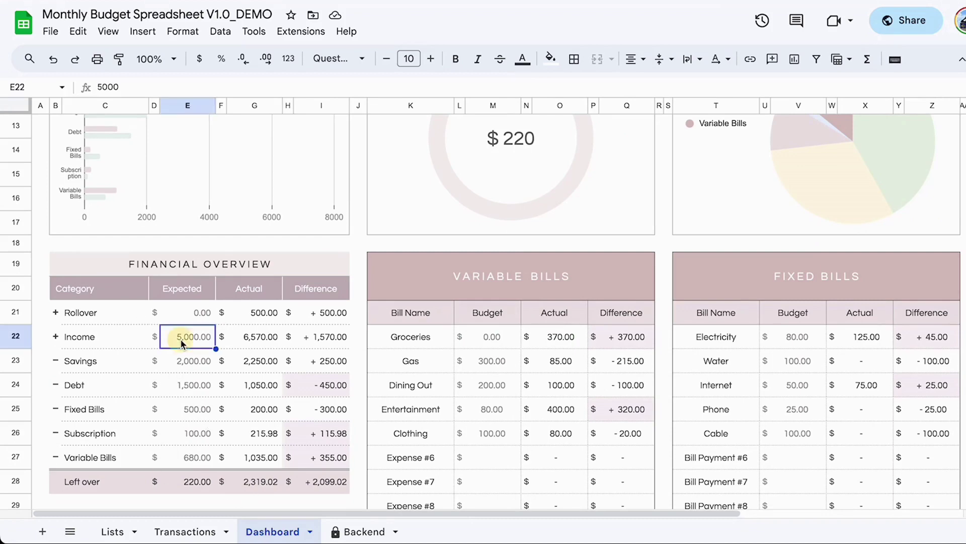
pyautogui.doubleClick(180, 340)
pyautogui.doubleClick(196, 331)
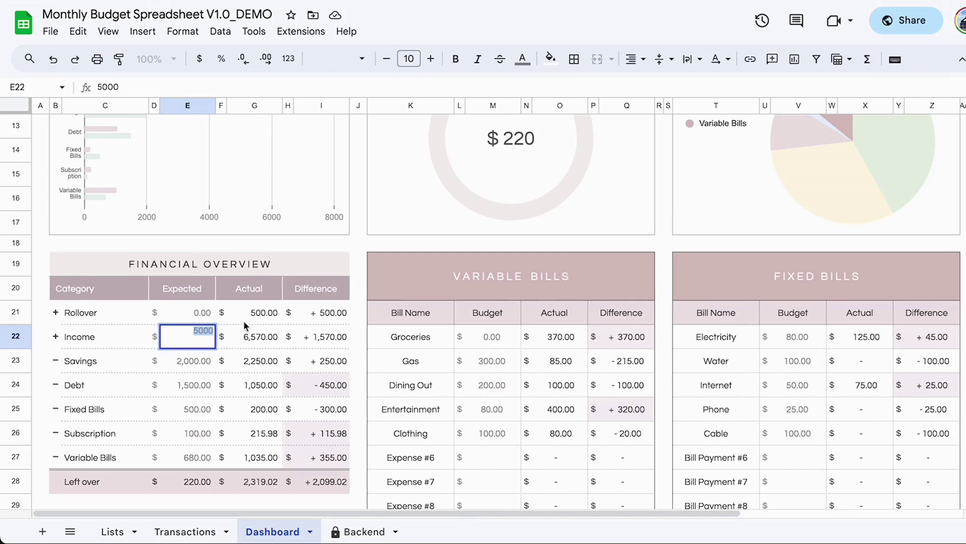
pyautogui.scroll(1, 187, 385)
pyautogui.click(185, 387)
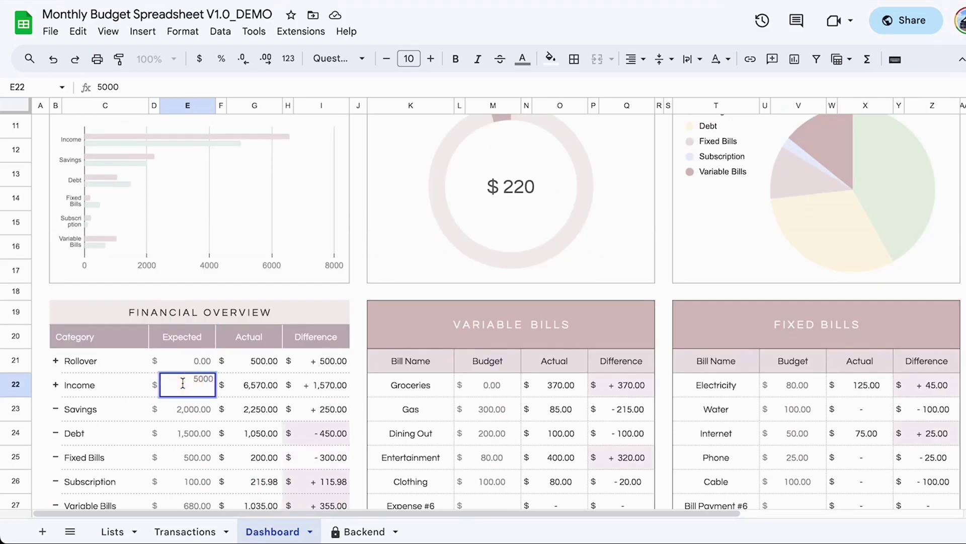
pyautogui.doubleClick(196, 378)
pyautogui.write('6000')
pyautogui.press('Return')
pyautogui.scroll(1, 512, 220)
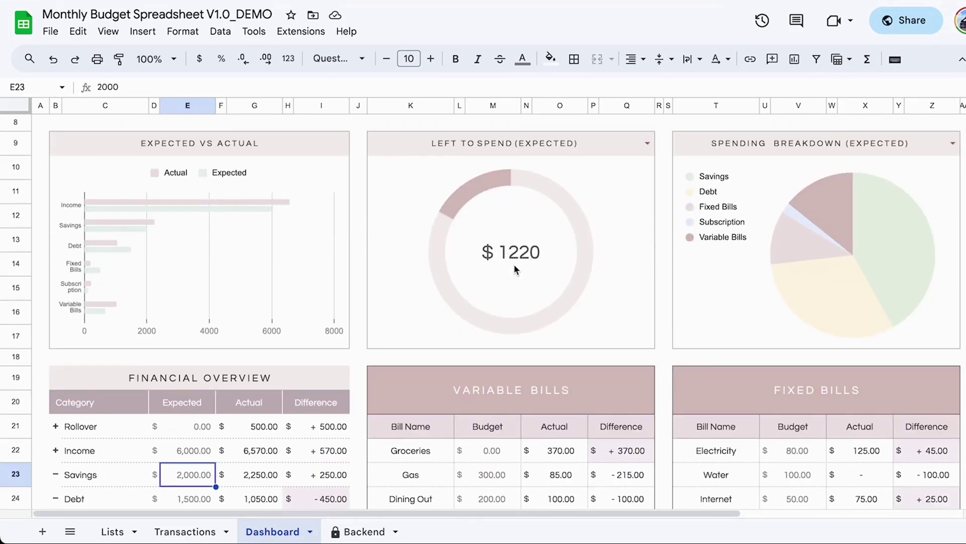
pyautogui.scroll(-1, 241, 480)
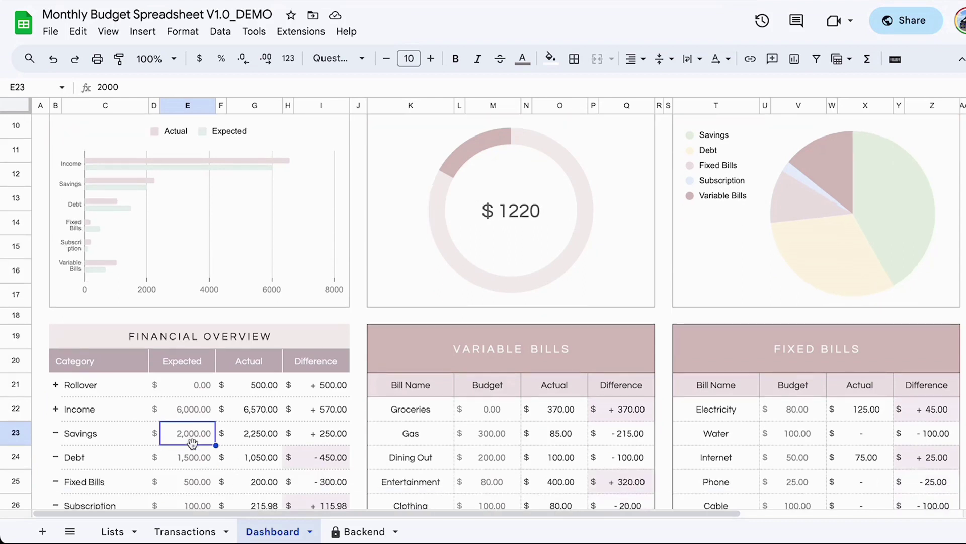
# - Set the expected Savings in E23 to 2,500
pyautogui.press('Down')
pyautogui.click(192, 433)
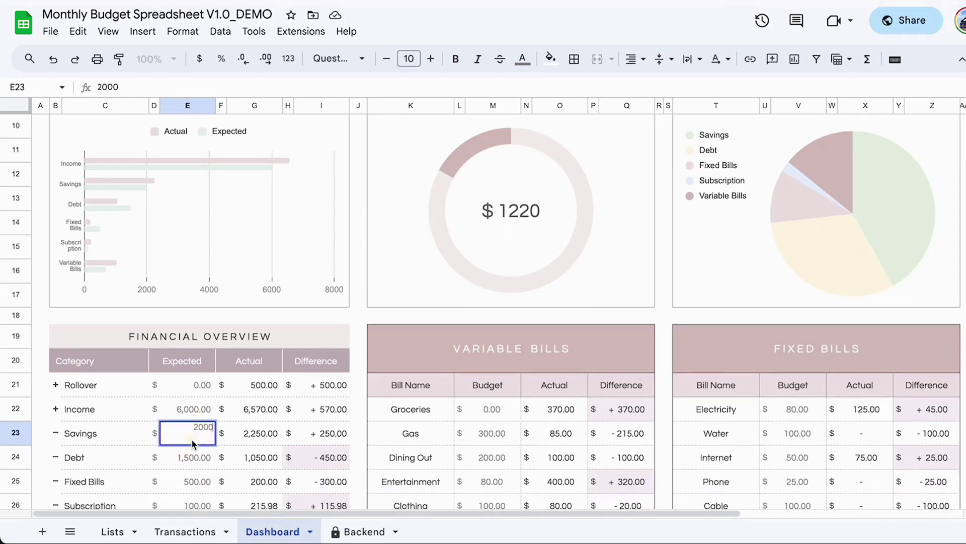
pyautogui.doubleClick(197, 429)
pyautogui.write('2,500')
pyautogui.press('Return')
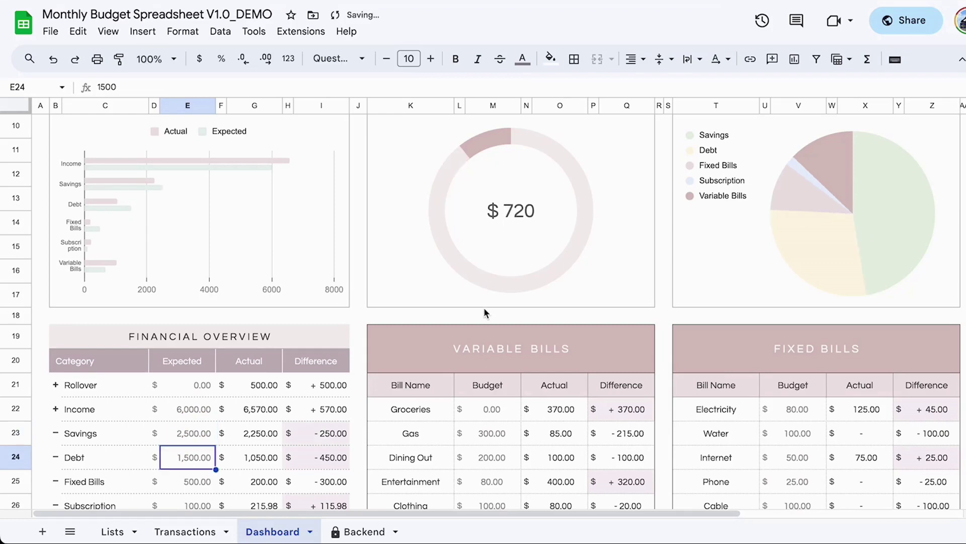
pyautogui.click(488, 434)
pyautogui.scroll(3, 463, 272)
pyautogui.hscroll(5, 463, 272)
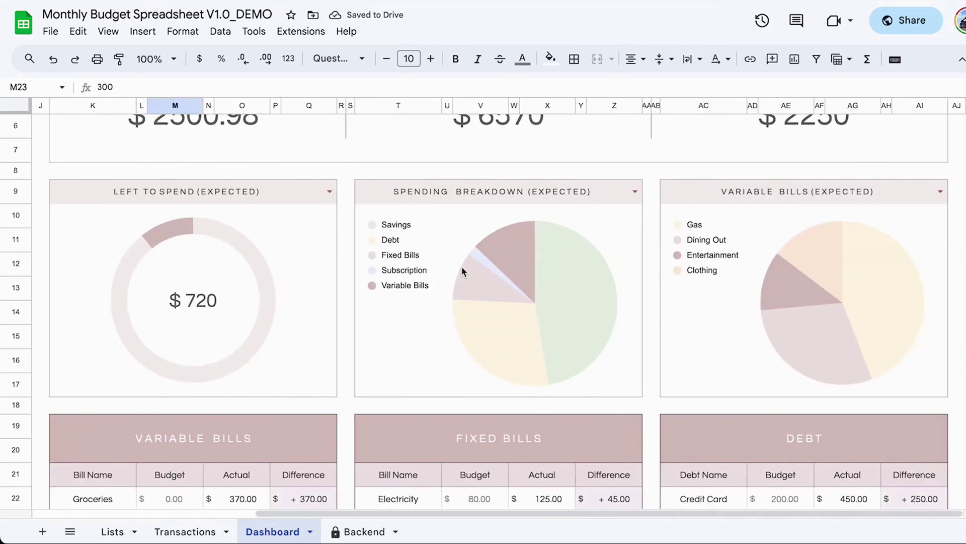
# - Switch the Left to Spend, Spending Breakdown and Variable Bills charts to their (ACTUAL) views
pyautogui.click(330, 194)
pyautogui.click(275, 237)
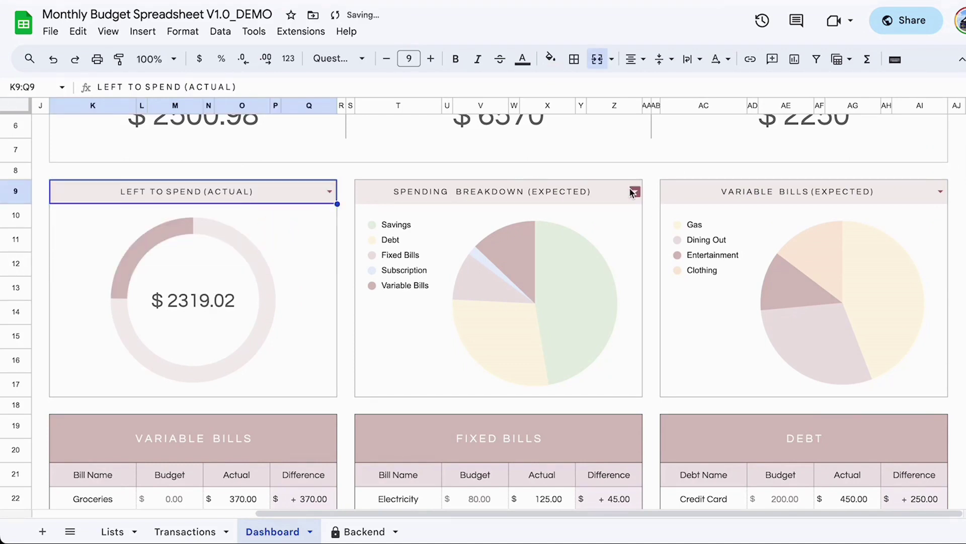
pyautogui.click(636, 191)
pyautogui.click(593, 239)
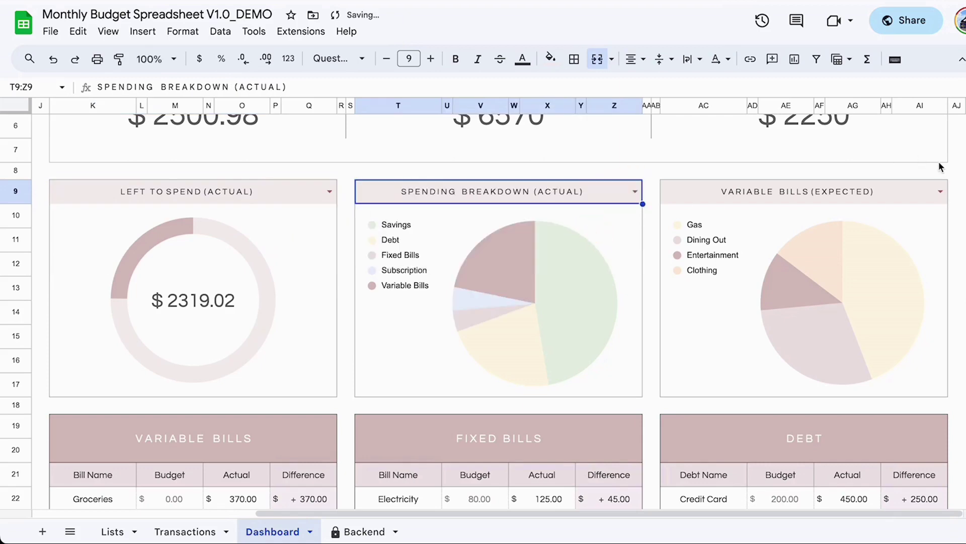
pyautogui.click(940, 191)
pyautogui.click(831, 239)
pyautogui.scroll(2, 272, 319)
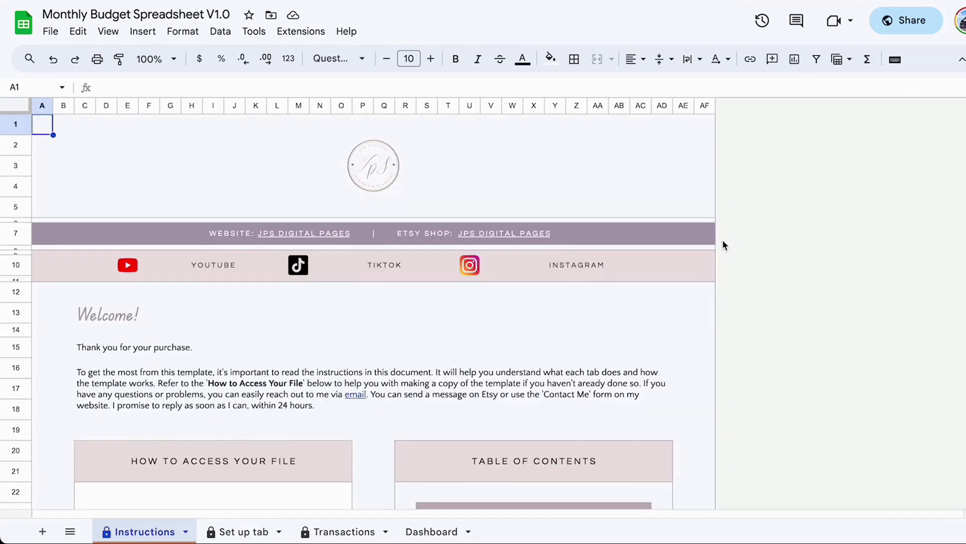
# - Scroll down through the Instructions guide past the Set Up Tab and Dashboard Tab sections
pyautogui.scroll(-10, 723, 242)
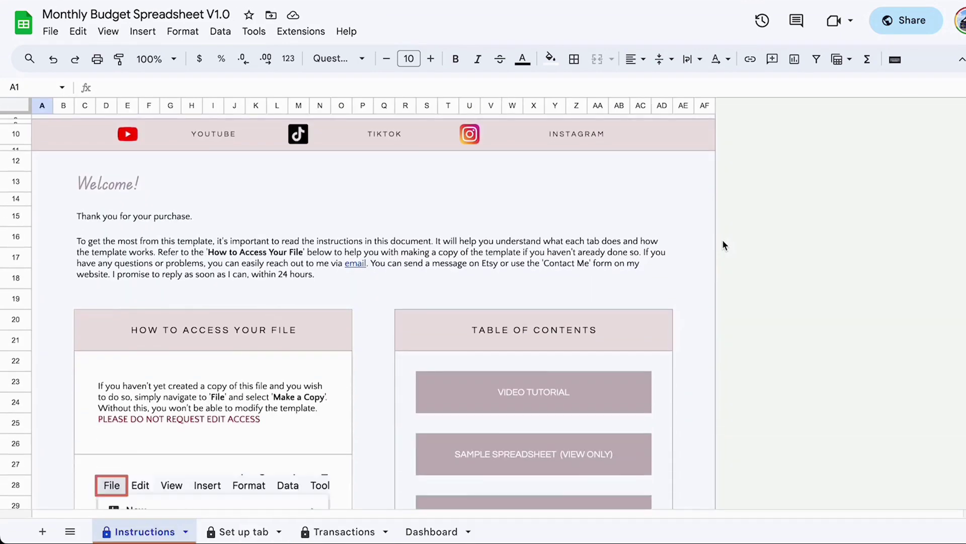
pyautogui.scroll(-7, 723, 245)
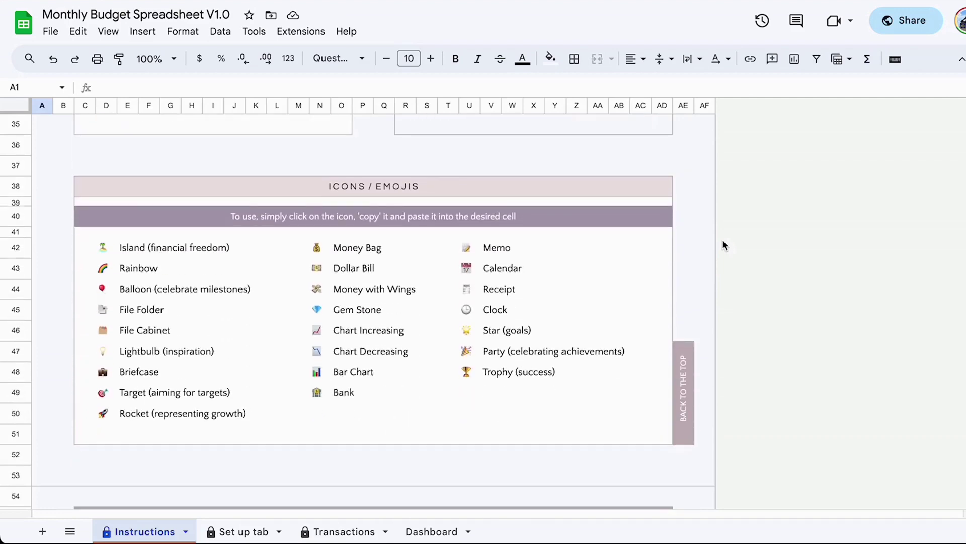
pyautogui.scroll(5, 723, 246)
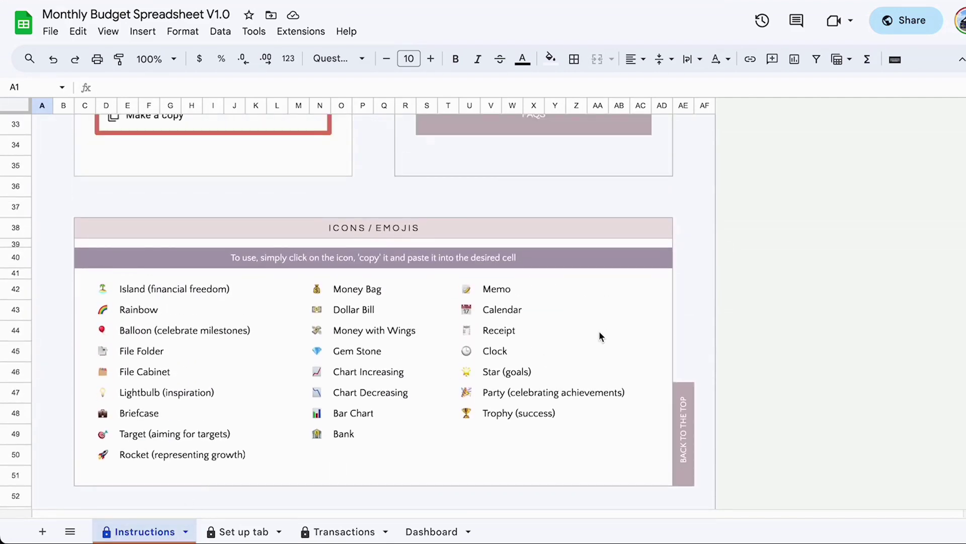
pyautogui.scroll(-8, 599, 330)
pyautogui.scroll(-2, 599, 331)
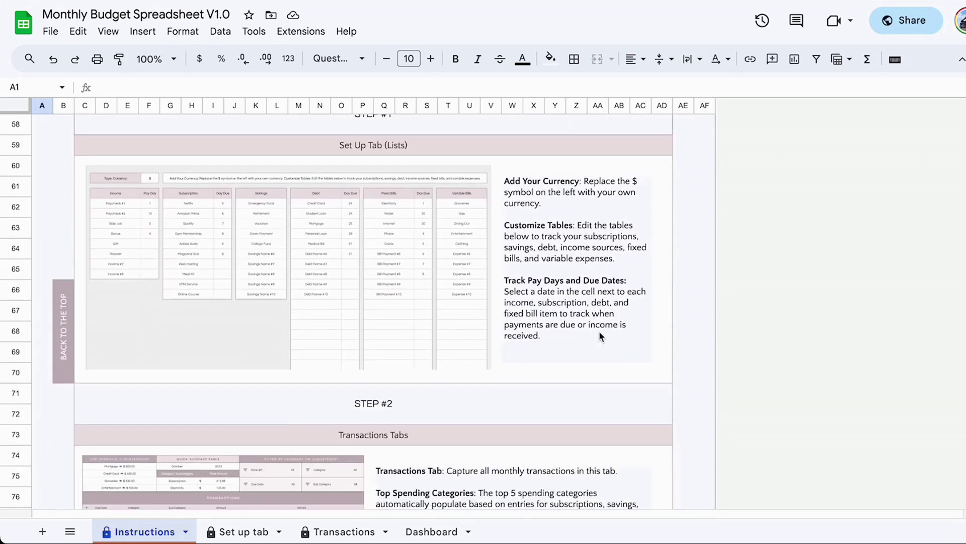
pyautogui.click(461, 251)
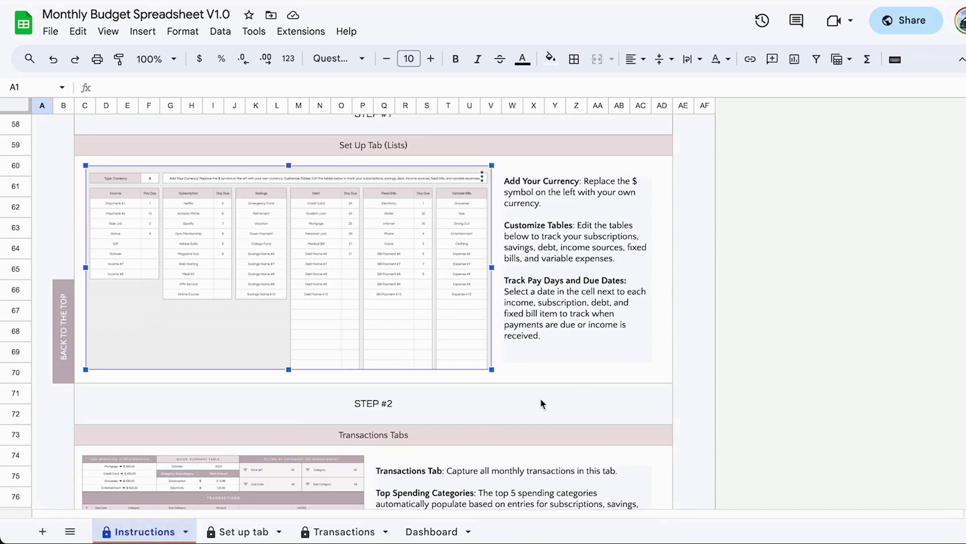
pyautogui.scroll(-1, 639, 227)
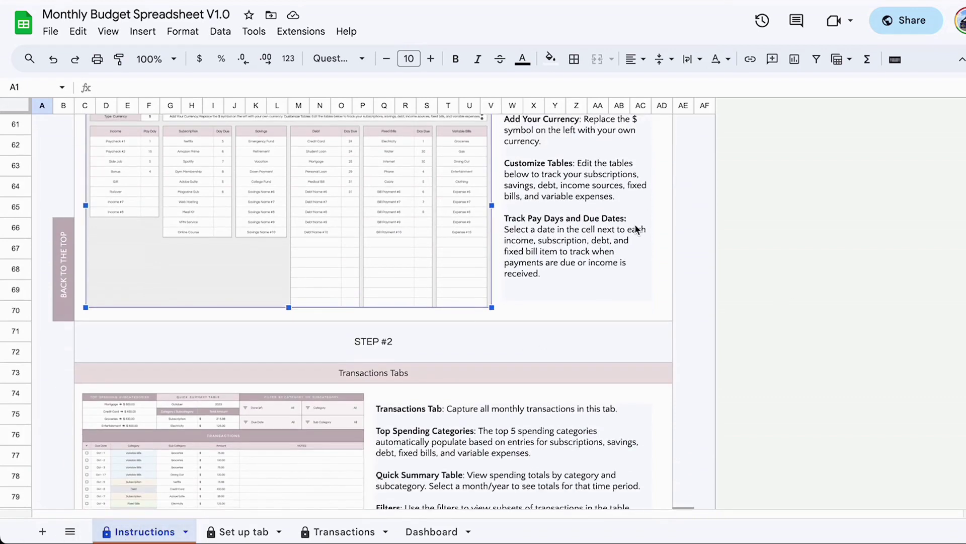
pyautogui.click(702, 291)
pyautogui.scroll(-4, 704, 291)
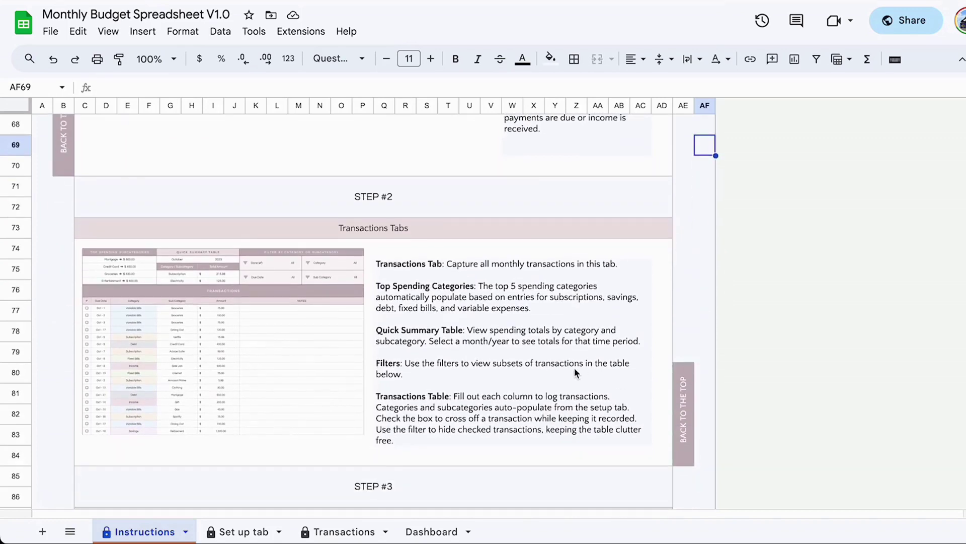
pyautogui.scroll(-2, 575, 368)
pyautogui.click(575, 367)
pyautogui.scroll(-5, 575, 368)
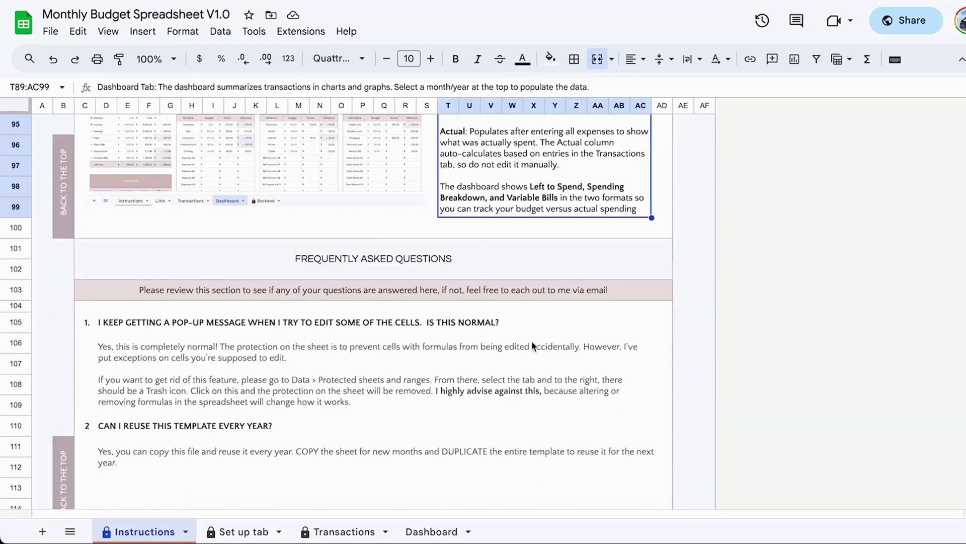
pyautogui.scroll(-2, 697, 383)
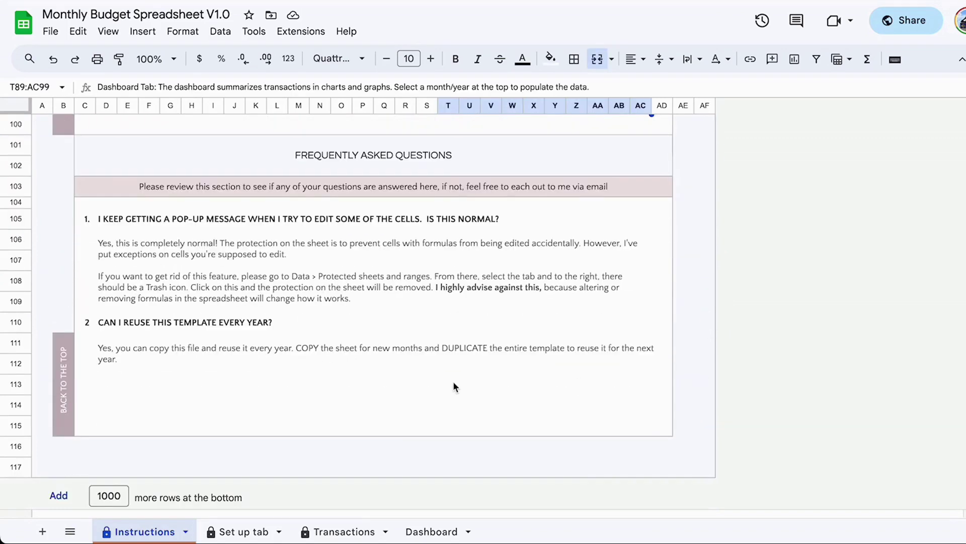
# - Return to the Welcome section at the top and dismiss the link preview
pyautogui.scroll(4, 696, 383)
pyautogui.scroll(5, 453, 382)
pyautogui.click(784, 409)
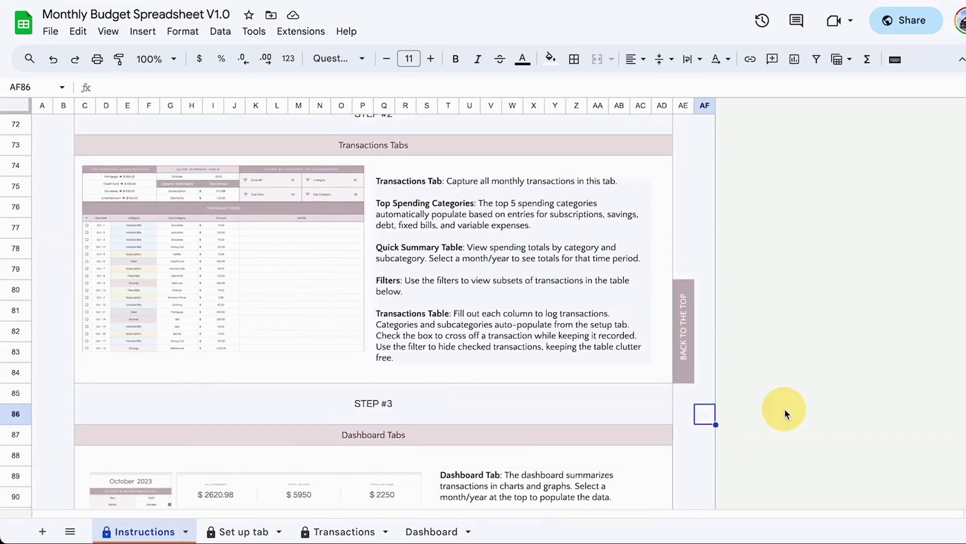
pyautogui.scroll(4, 784, 409)
pyautogui.scroll(20, 784, 408)
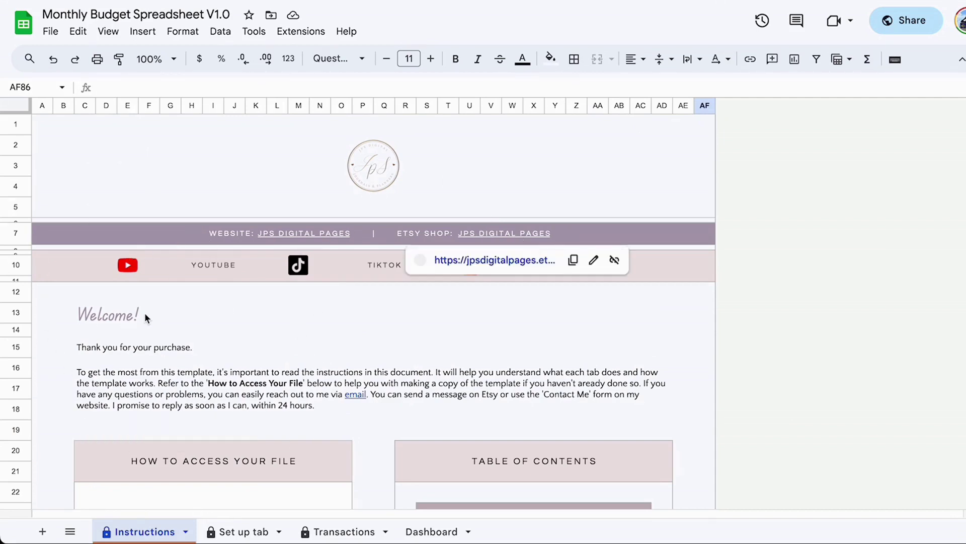
pyautogui.click(816, 347)
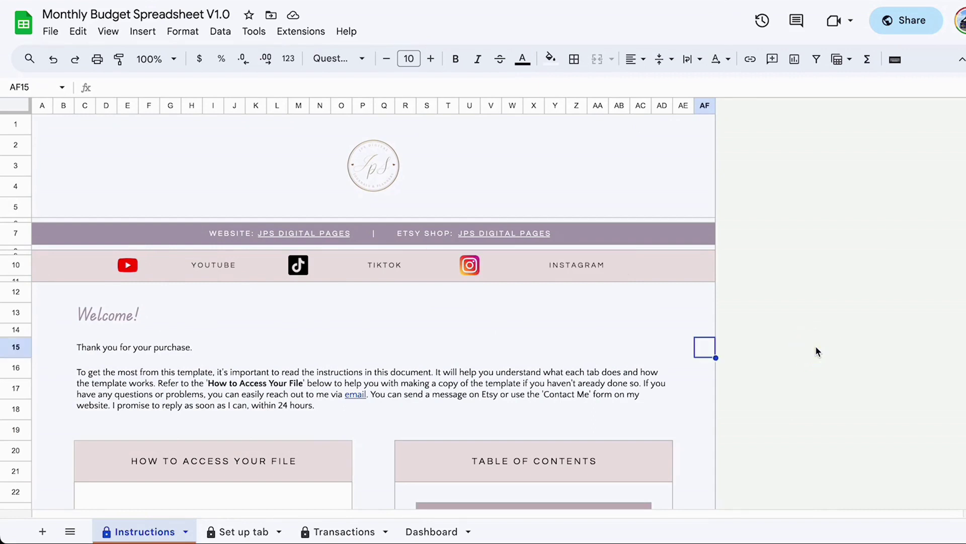